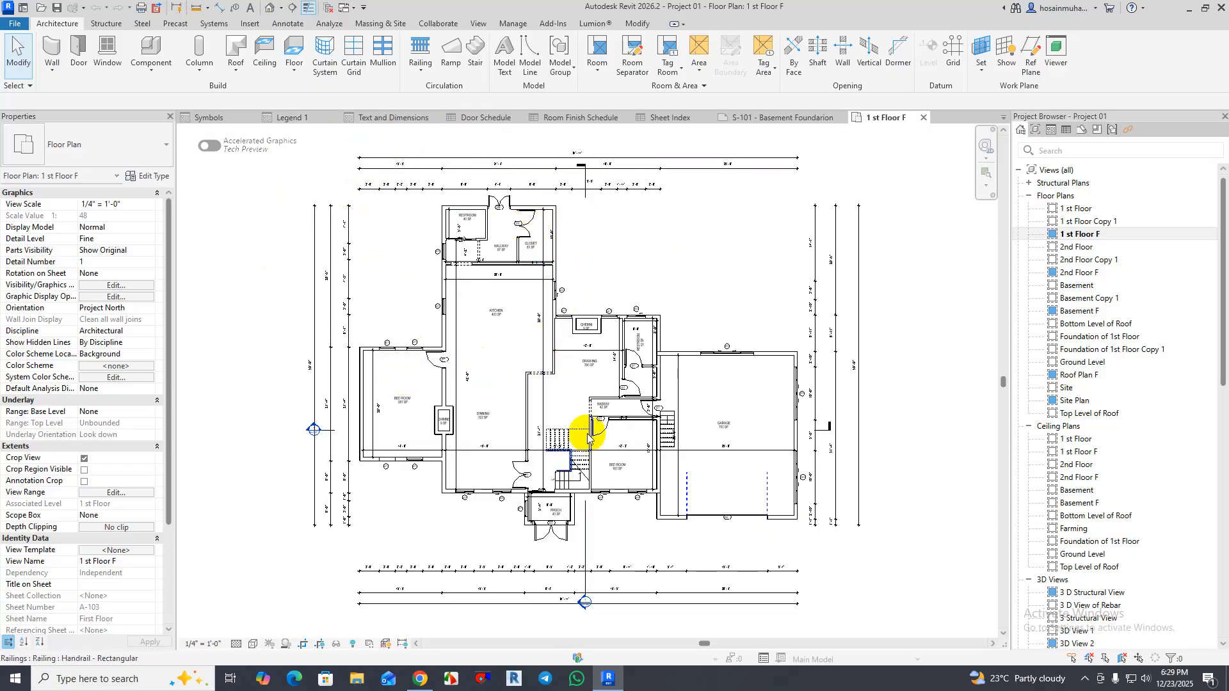
- Start a DWG export of the current 1 st Floor F plan and open its in-session export setup for modification
{"action": "left_click", "coordinate": [14, 26]}
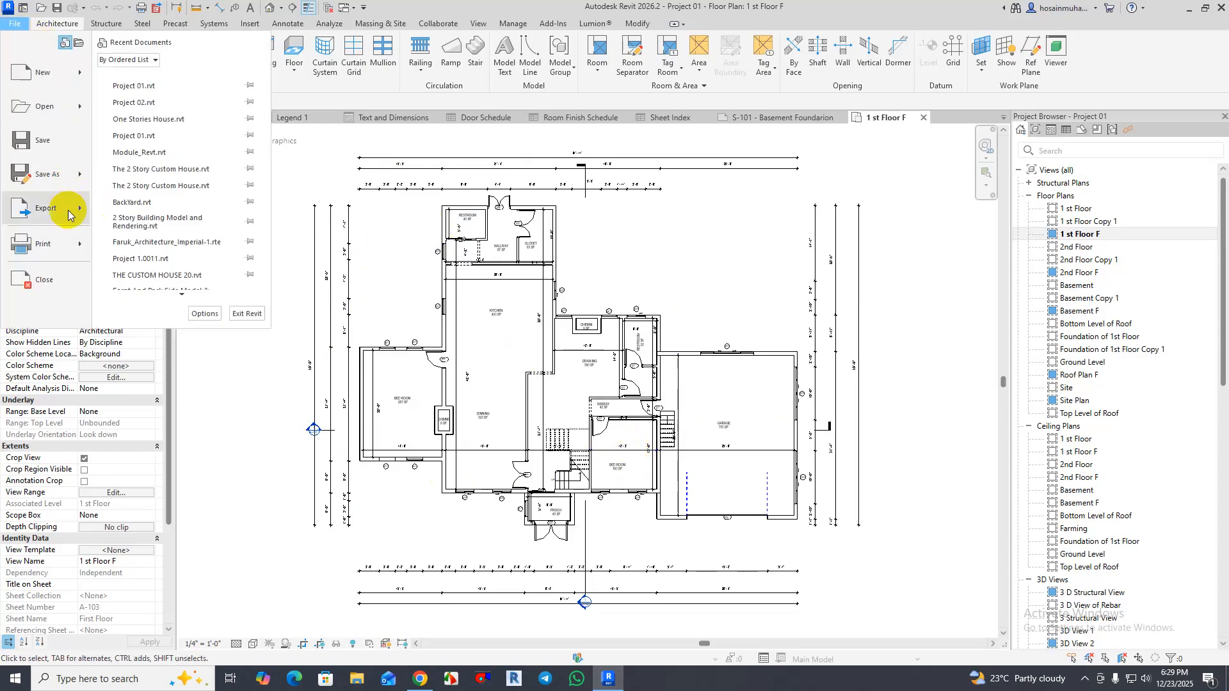
{"action": "mouse_move", "coordinate": [68, 213]}
{"action": "mouse_move", "coordinate": [180, 85]}
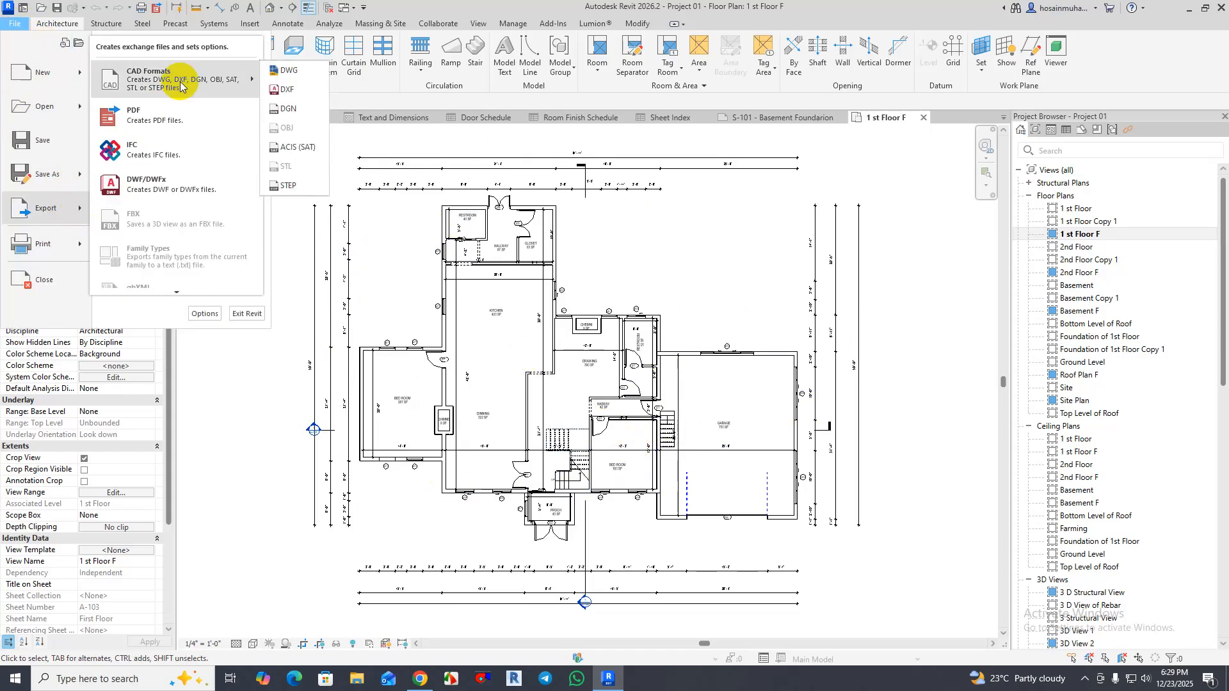
{"action": "left_click", "coordinate": [287, 70]}
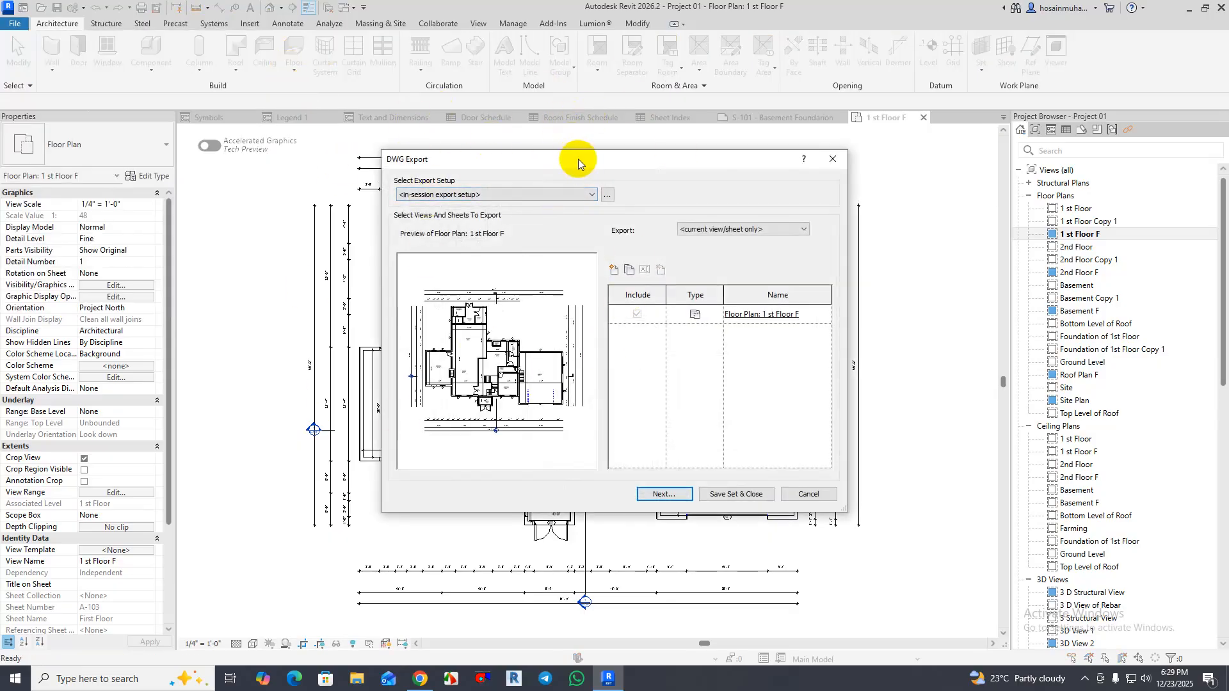
{"action": "left_click_drag", "start_coordinate": [578, 159], "coordinate": [458, 151]}
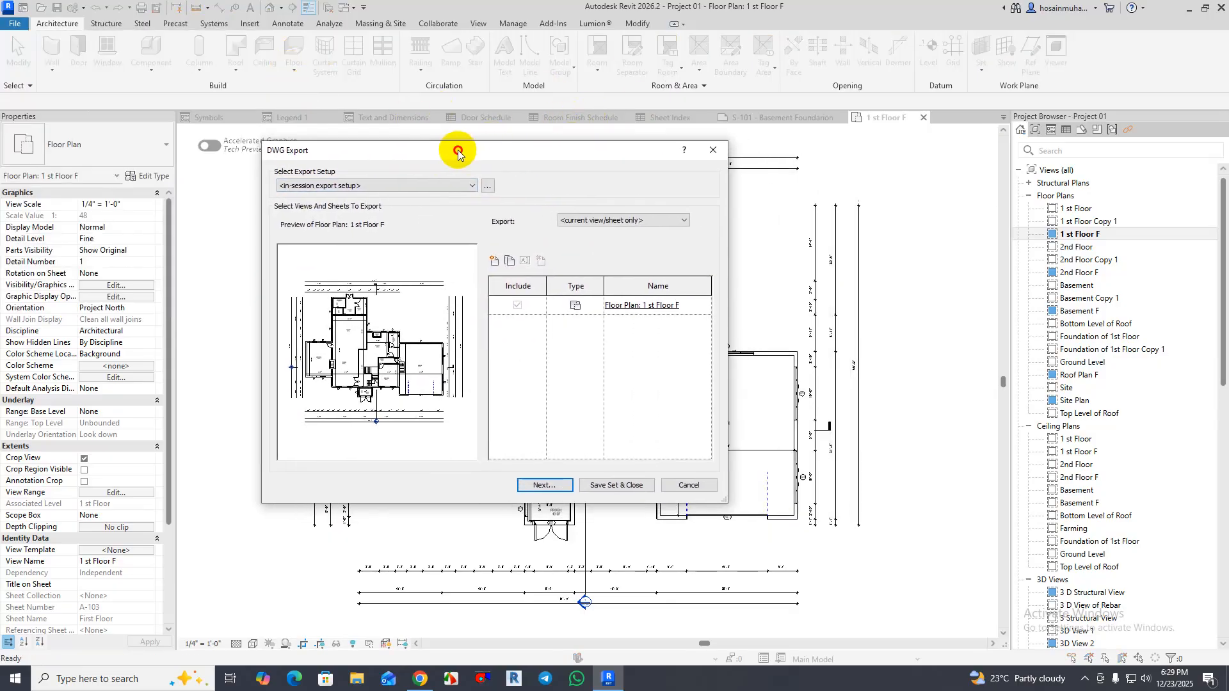
{"action": "left_click", "coordinate": [489, 187]}
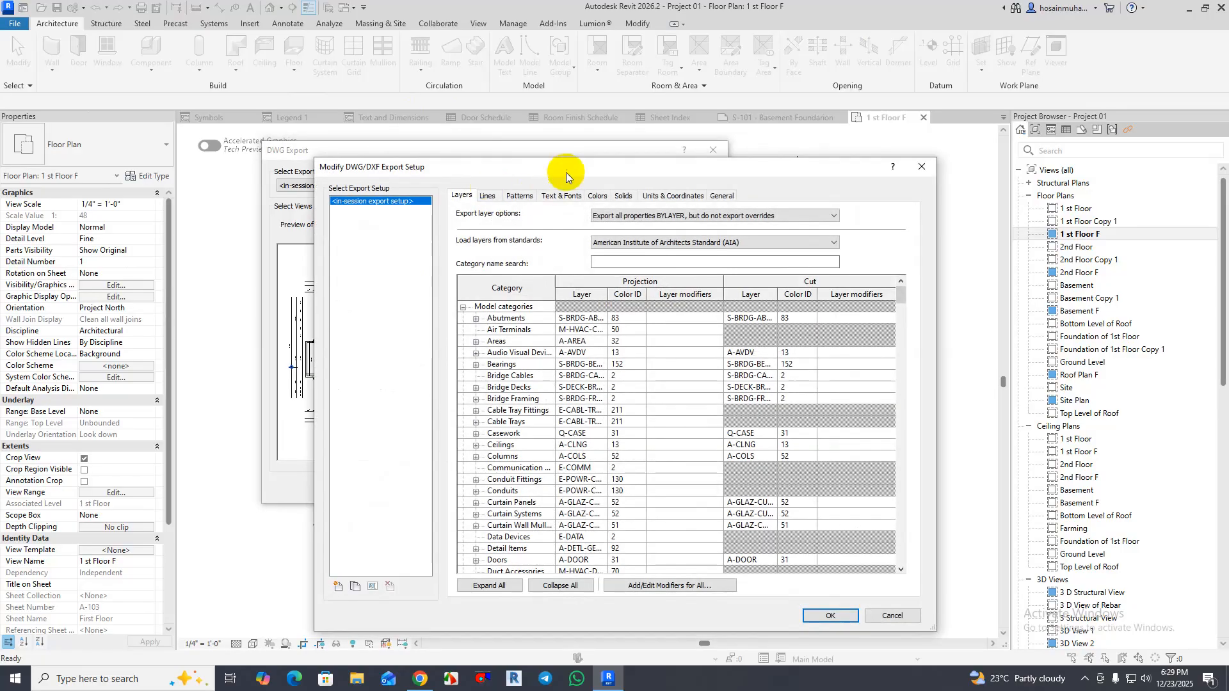
{"action": "left_click_drag", "start_coordinate": [555, 162], "coordinate": [483, 86]}
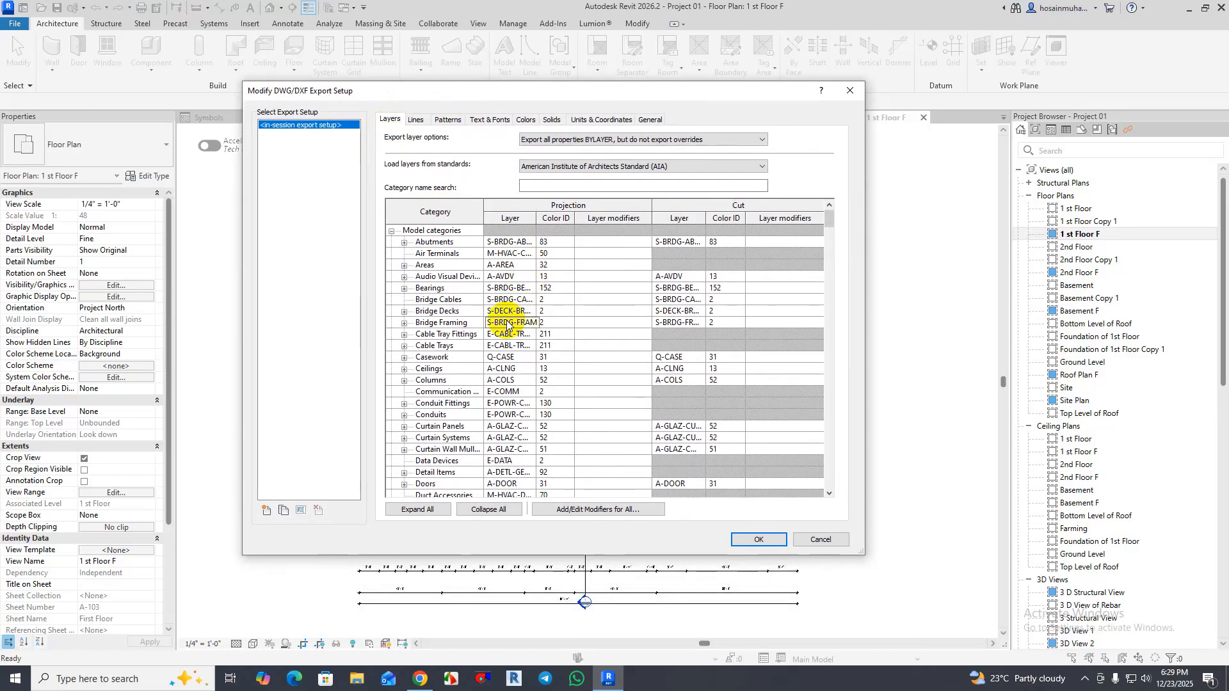
- Examine the export setup's layer names and color IDs across the model, annotation and modifier categories, including the Walls category
{"action": "scroll", "coordinate": [507, 325], "scroll_direction": "down", "scroll_amount": 12}
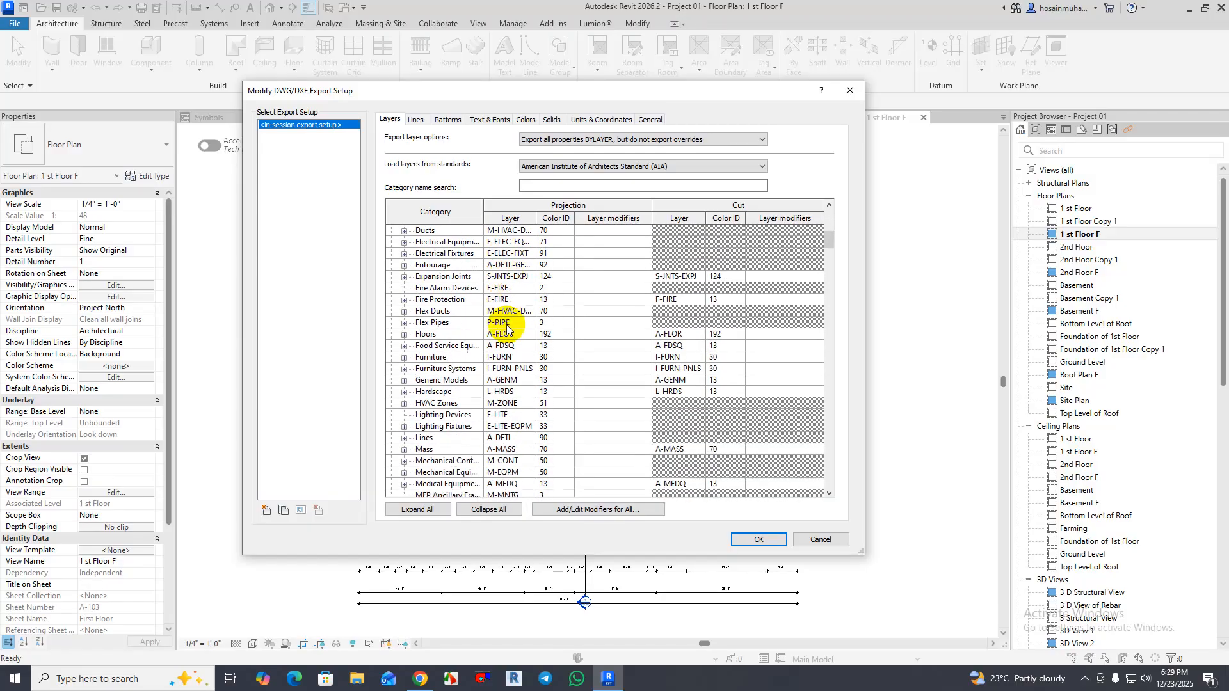
{"action": "scroll", "coordinate": [507, 329], "scroll_direction": "down", "scroll_amount": 15}
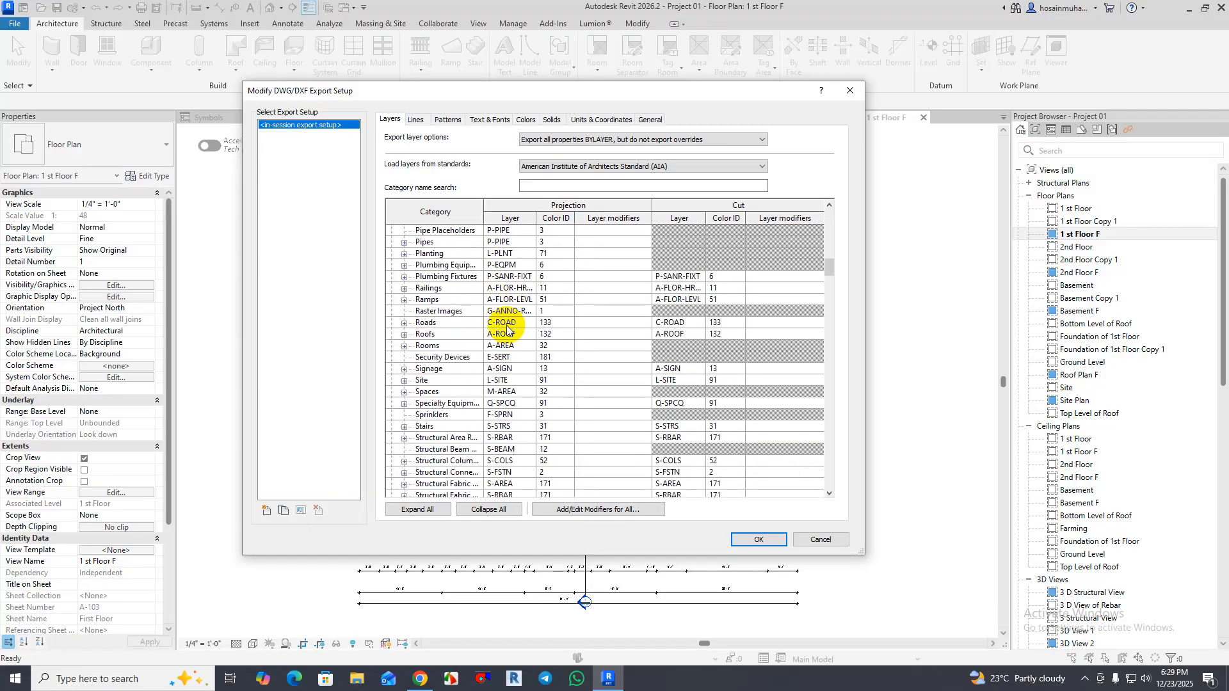
{"action": "scroll", "coordinate": [507, 329], "scroll_direction": "down", "scroll_amount": 11}
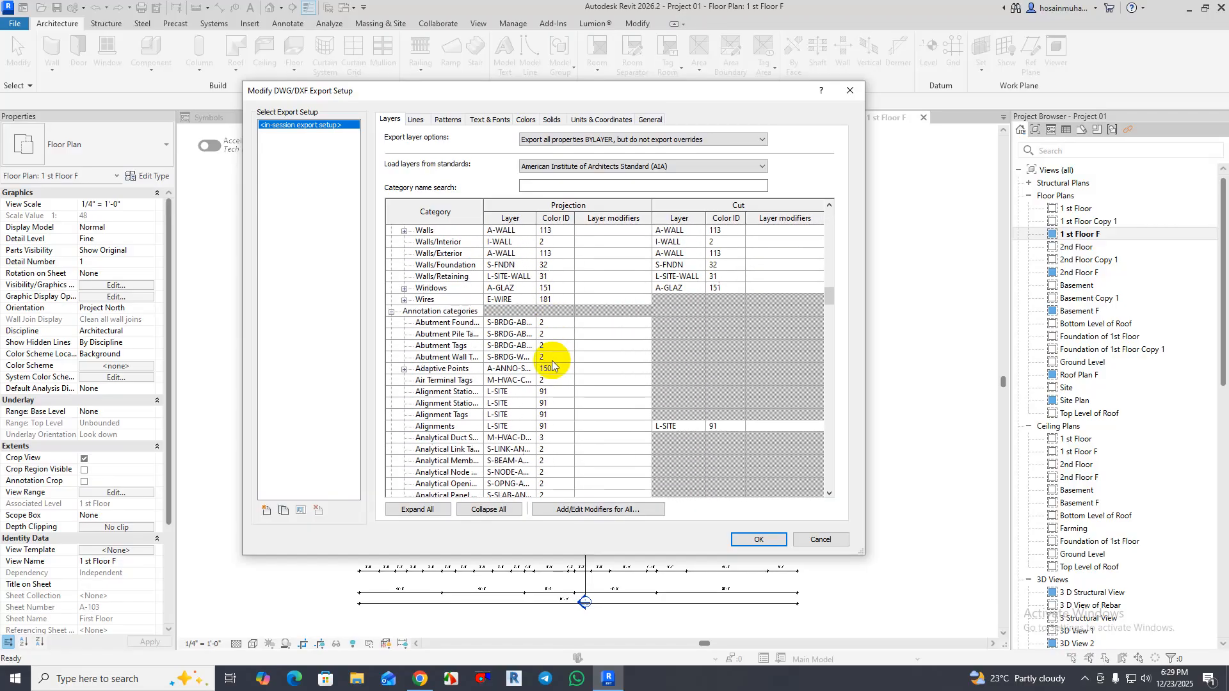
{"action": "scroll", "coordinate": [519, 359], "scroll_direction": "down", "scroll_amount": 10}
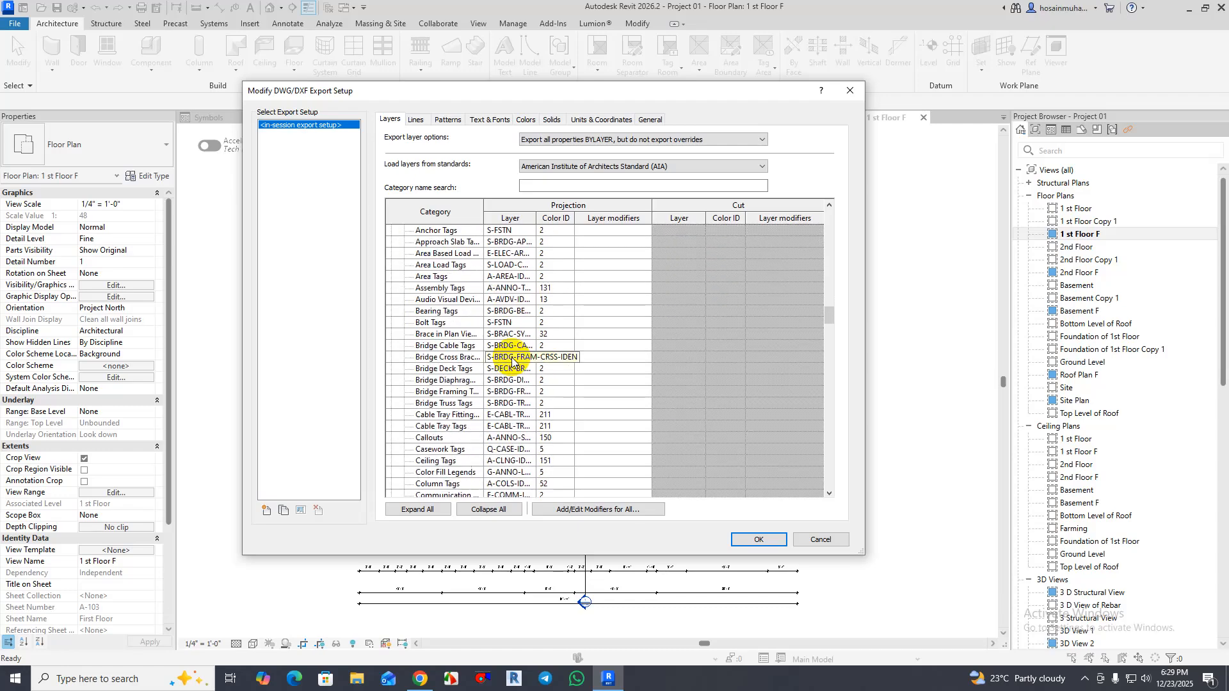
{"action": "scroll", "coordinate": [512, 360], "scroll_direction": "down", "scroll_amount": 6}
{"action": "scroll", "coordinate": [512, 360], "scroll_direction": "down", "scroll_amount": 15}
{"action": "scroll", "coordinate": [512, 361], "scroll_direction": "down", "scroll_amount": 16}
{"action": "scroll", "coordinate": [509, 378], "scroll_direction": "down", "scroll_amount": 12}
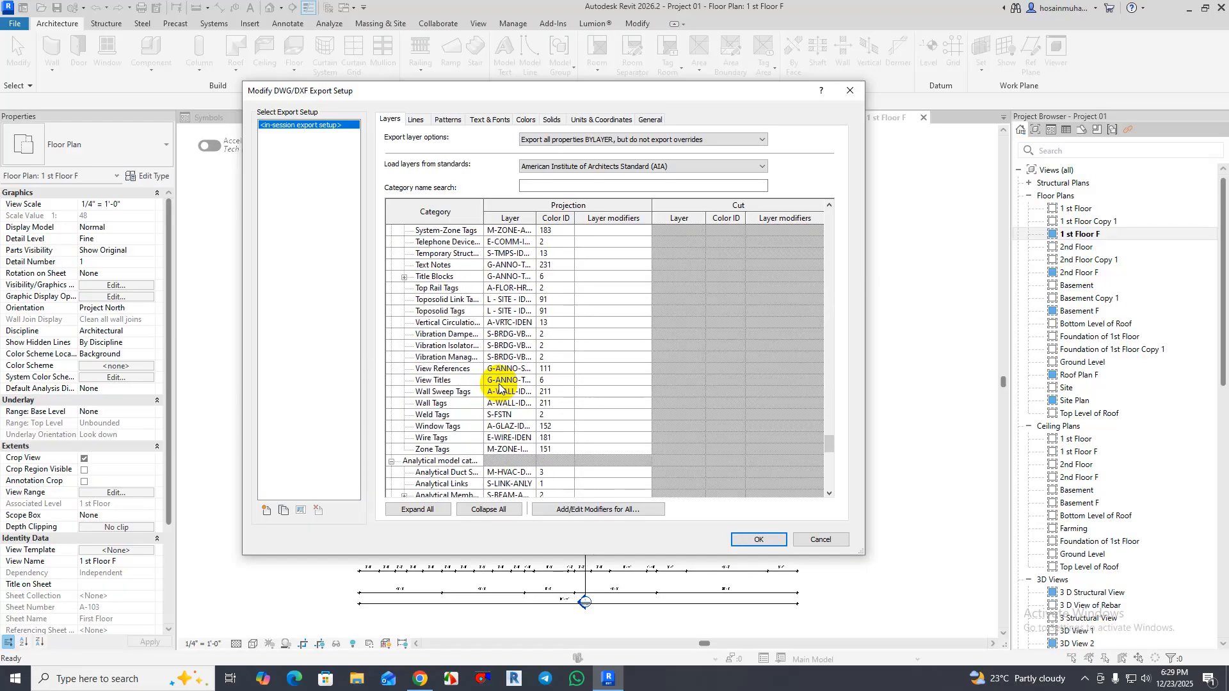
{"action": "scroll", "coordinate": [499, 386], "scroll_direction": "down", "scroll_amount": 10}
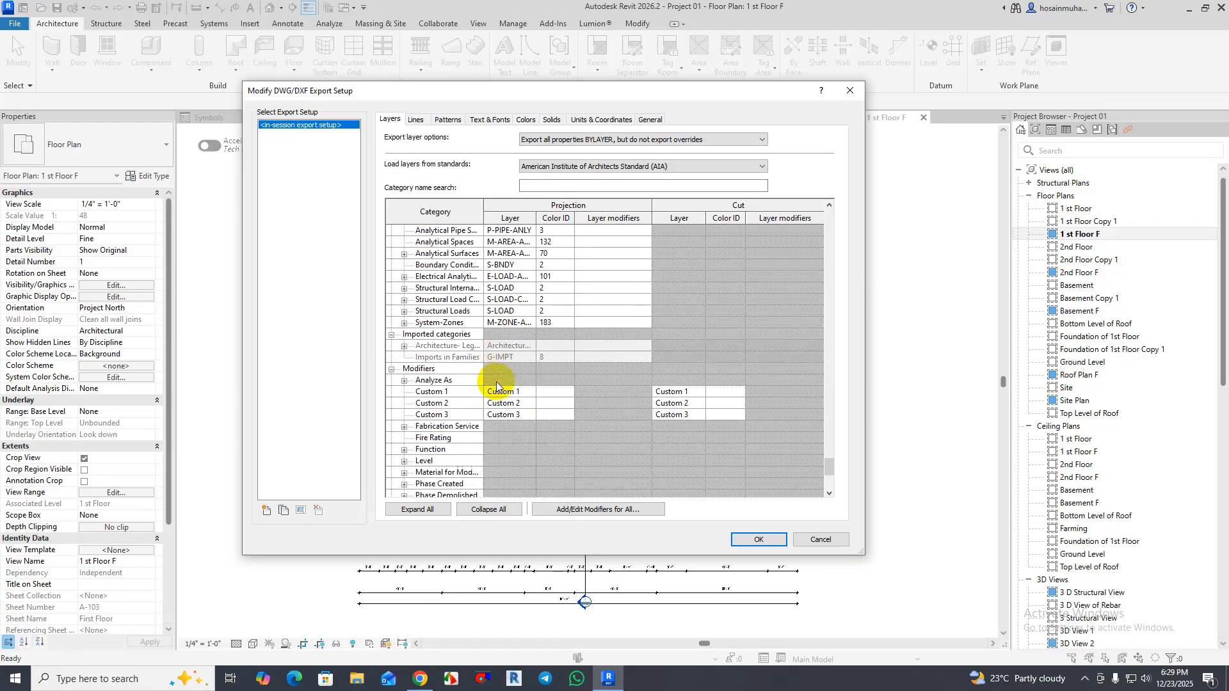
{"action": "scroll", "coordinate": [495, 381], "scroll_direction": "down", "scroll_amount": 6}
{"action": "scroll", "coordinate": [491, 382], "scroll_direction": "up", "scroll_amount": 12}
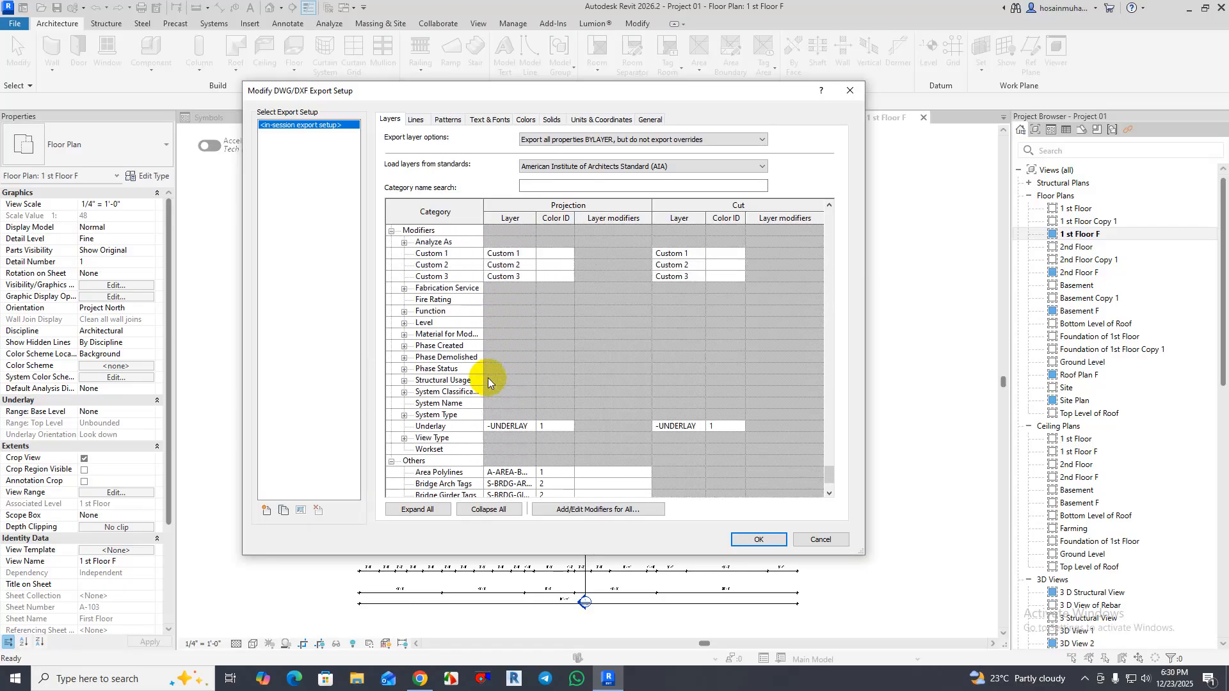
{"action": "scroll", "coordinate": [491, 383], "scroll_direction": "up", "scroll_amount": 3}
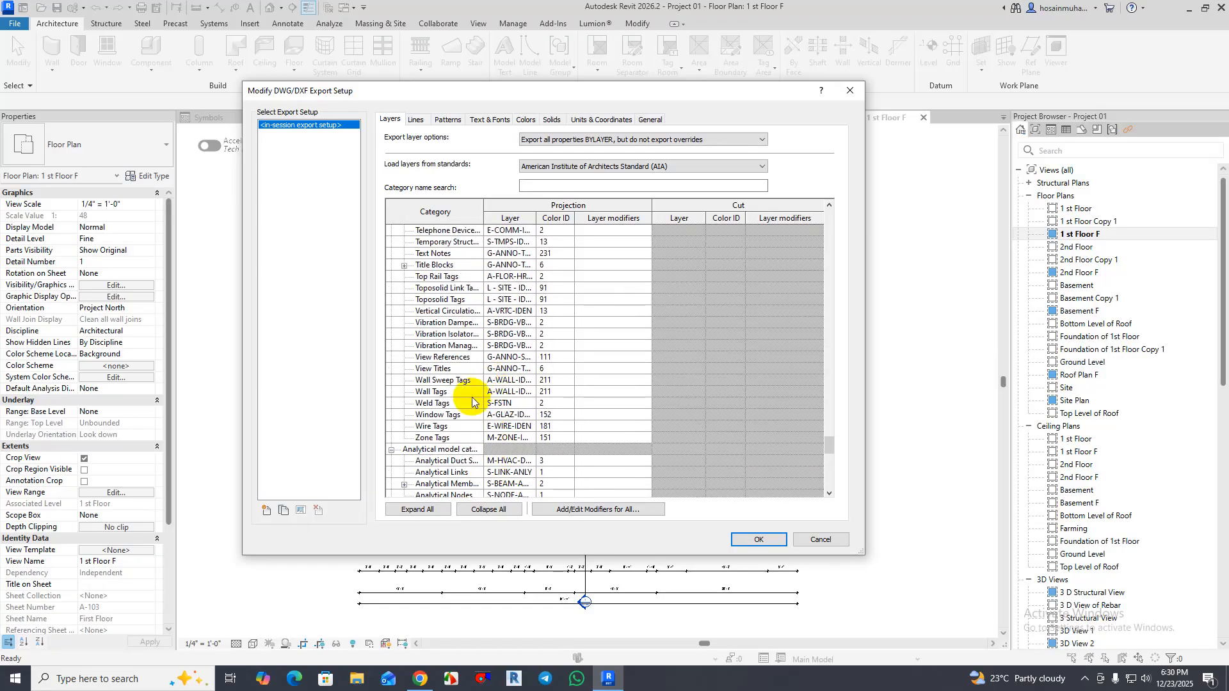
{"action": "scroll", "coordinate": [461, 410], "scroll_direction": "up", "scroll_amount": 1}
{"action": "scroll", "coordinate": [434, 416], "scroll_direction": "up", "scroll_amount": 10}
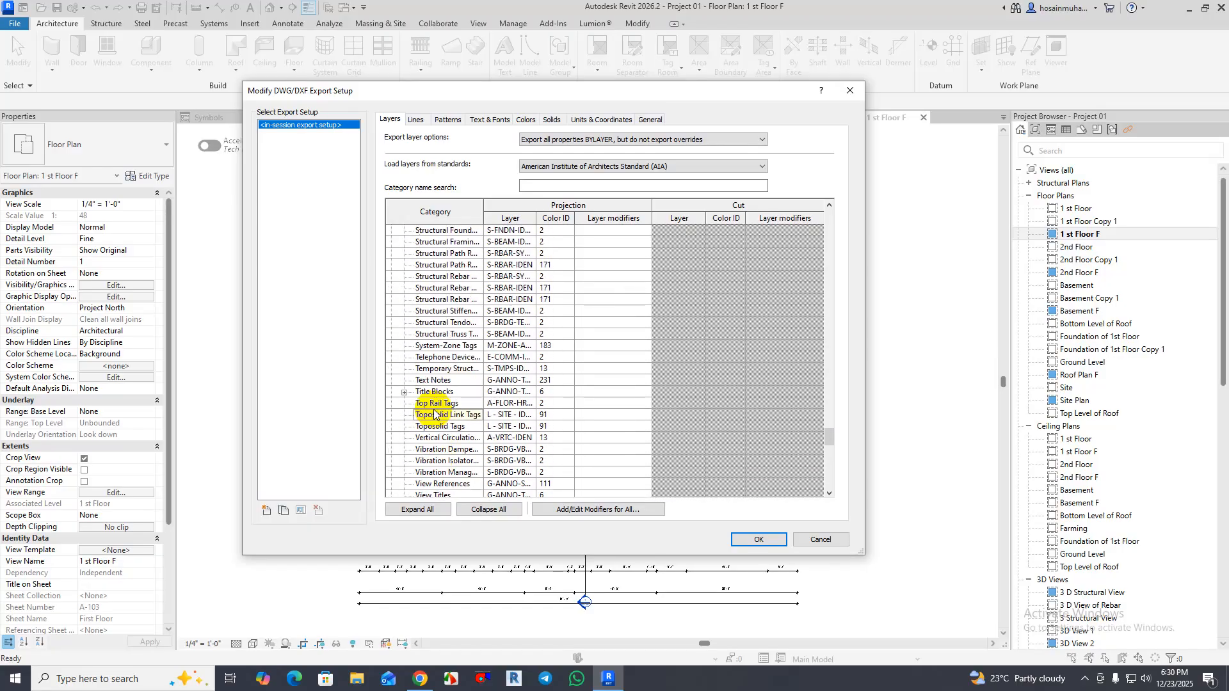
{"action": "scroll", "coordinate": [409, 330], "scroll_direction": "up", "scroll_amount": 13}
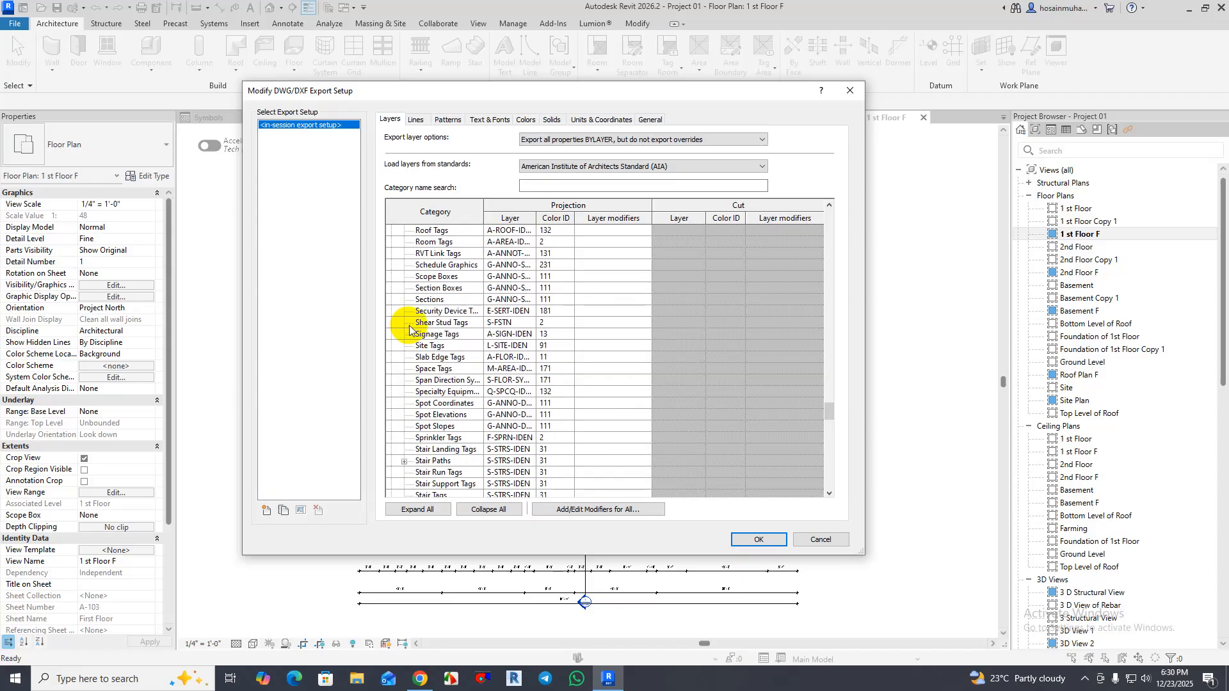
{"action": "scroll", "coordinate": [411, 329], "scroll_direction": "up", "scroll_amount": 20}
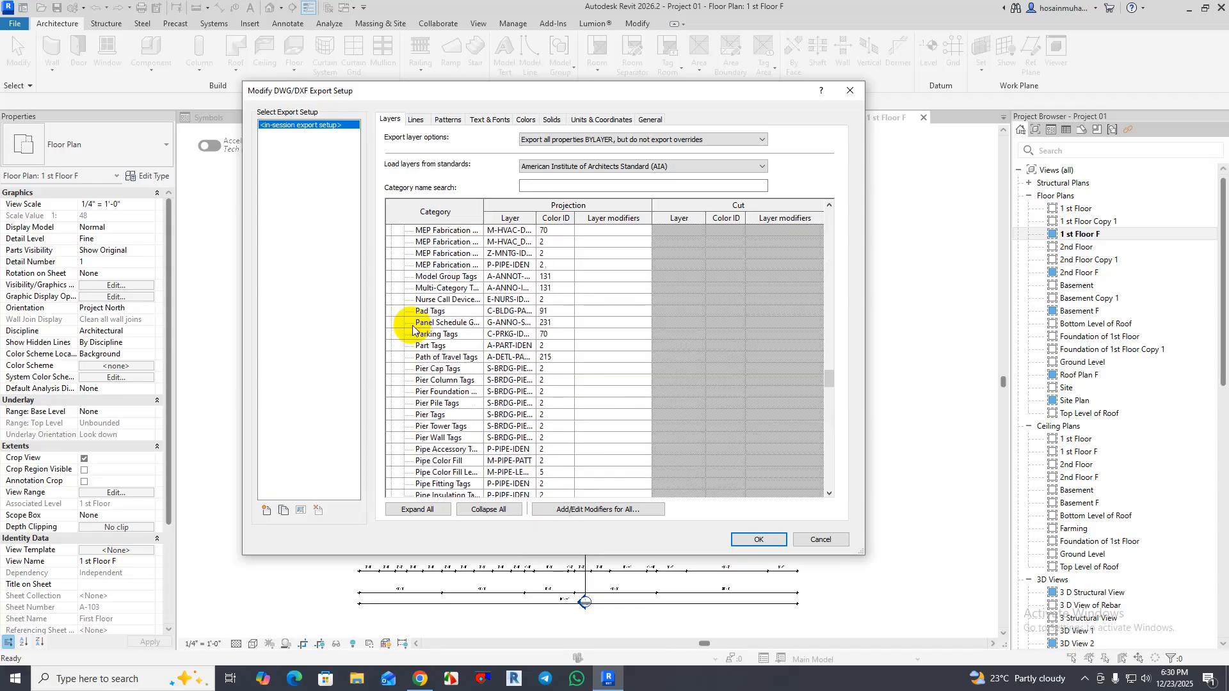
{"action": "scroll", "coordinate": [412, 330], "scroll_direction": "up", "scroll_amount": 20}
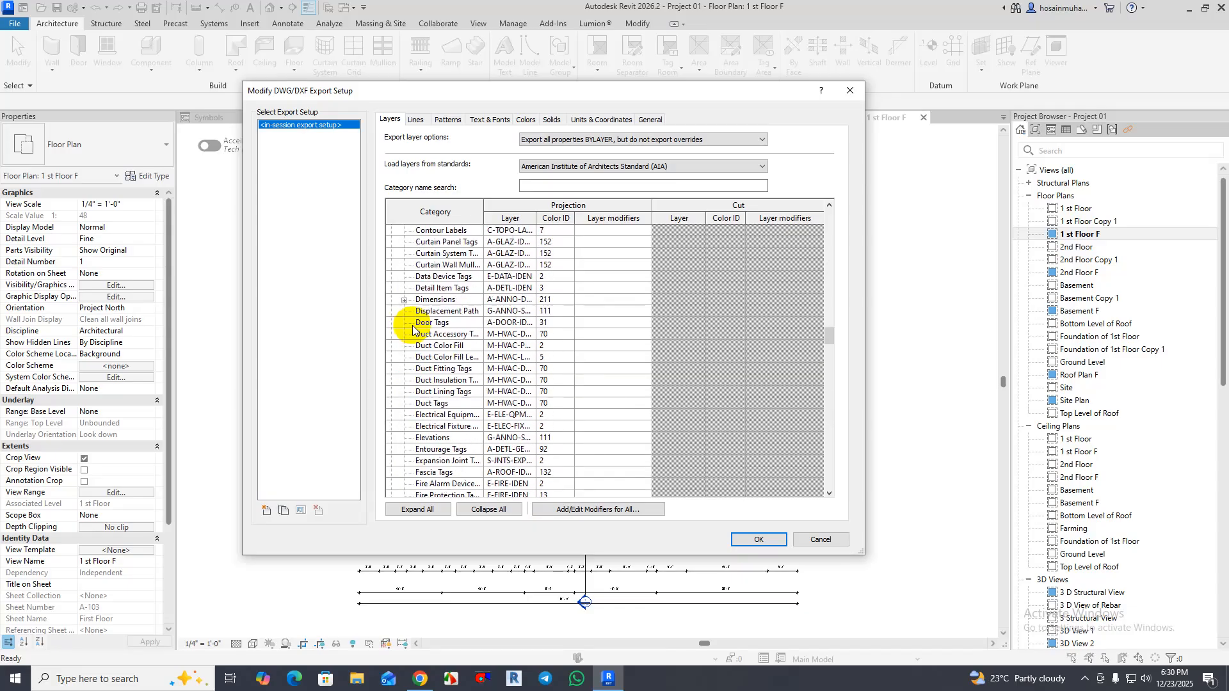
{"action": "scroll", "coordinate": [412, 329], "scroll_direction": "up", "scroll_amount": 6}
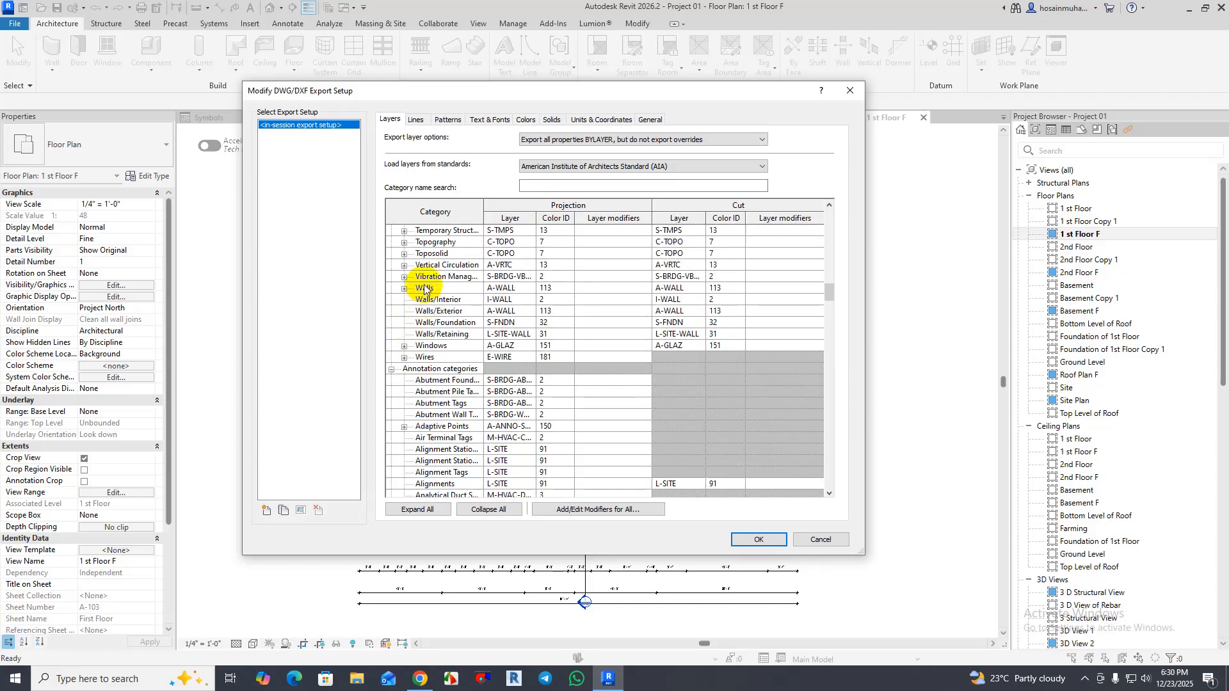
{"action": "left_click", "coordinate": [423, 288]}
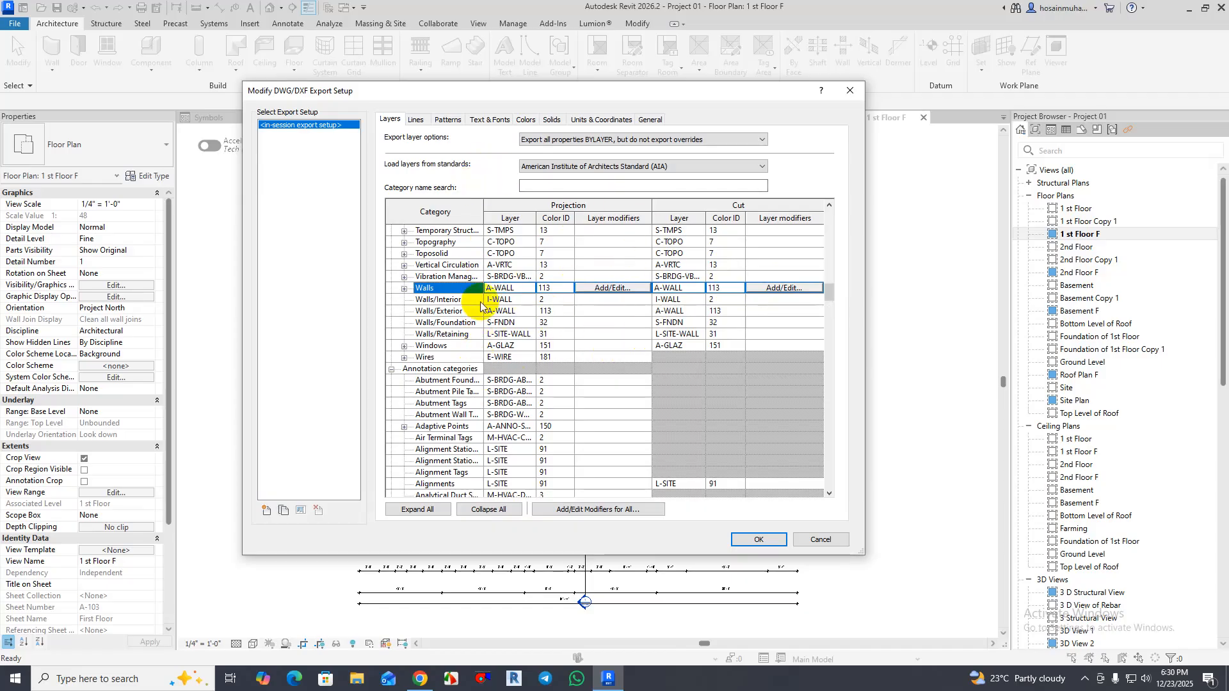
- Accept the setup, delete the old floor plan DWG on the Desktop and export there as Project 01 - Floor Plan - 1 st Floor F-2.dwg
{"action": "left_click", "coordinate": [755, 539]}
{"action": "left_click", "coordinate": [554, 486]}
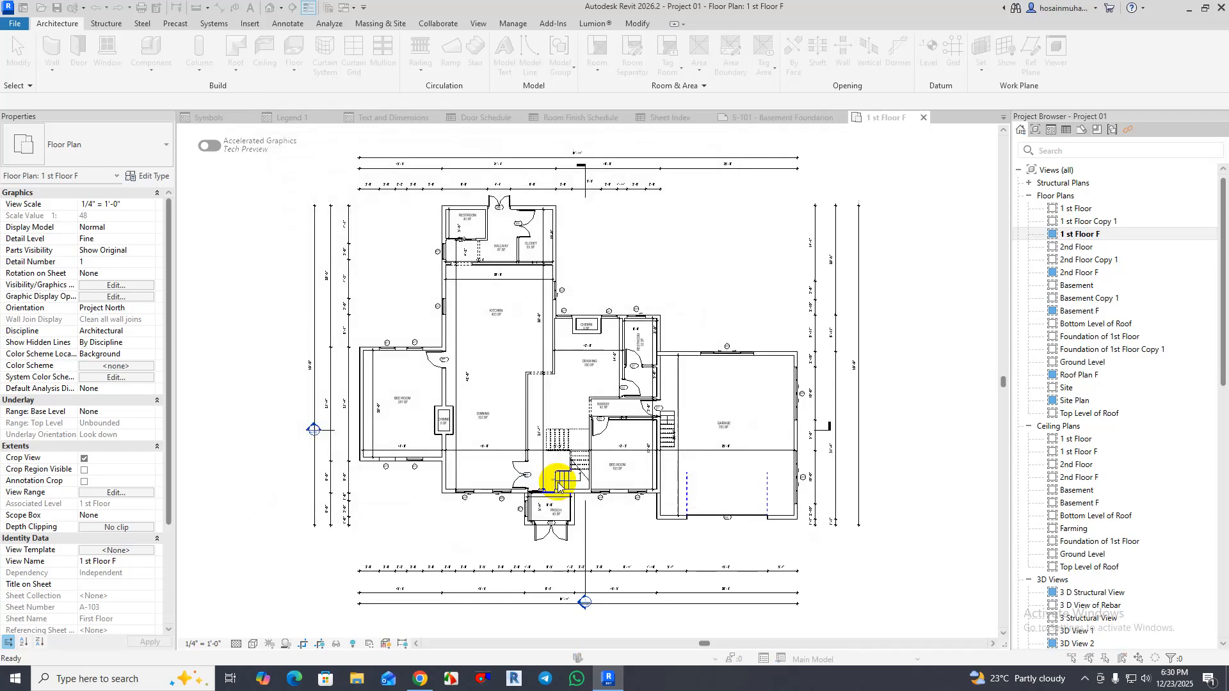
{"action": "scroll", "coordinate": [496, 323], "scroll_direction": "down", "scroll_amount": 1}
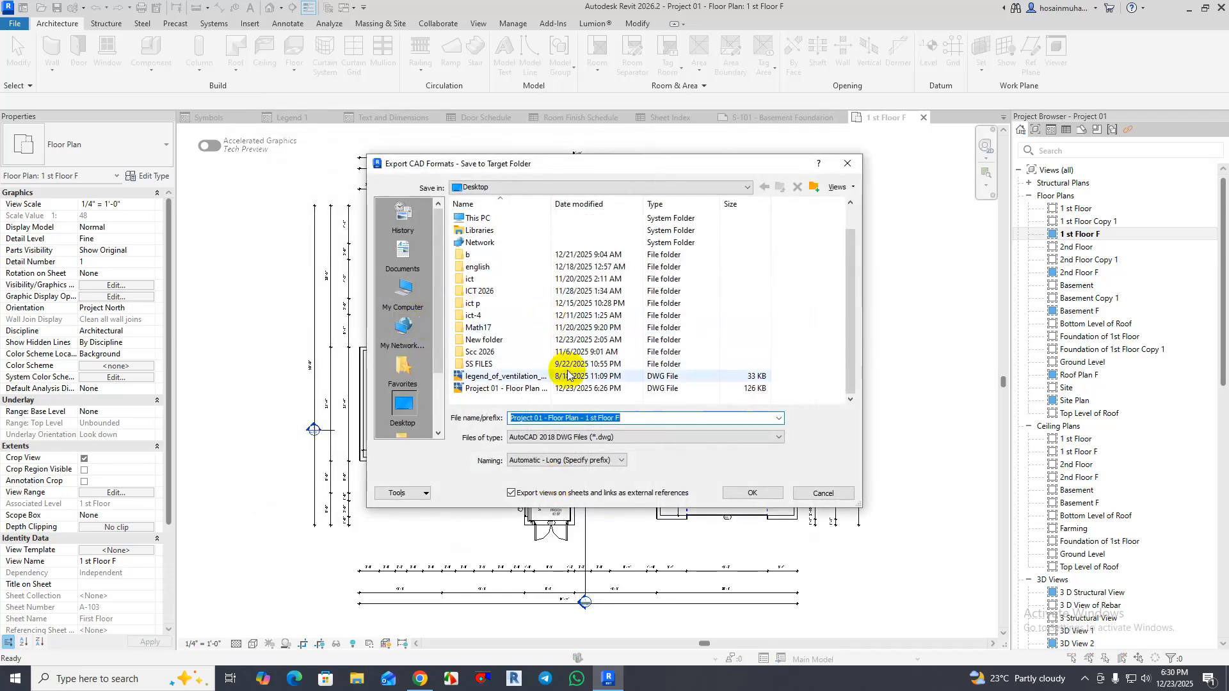
{"action": "left_click", "coordinate": [516, 388]}
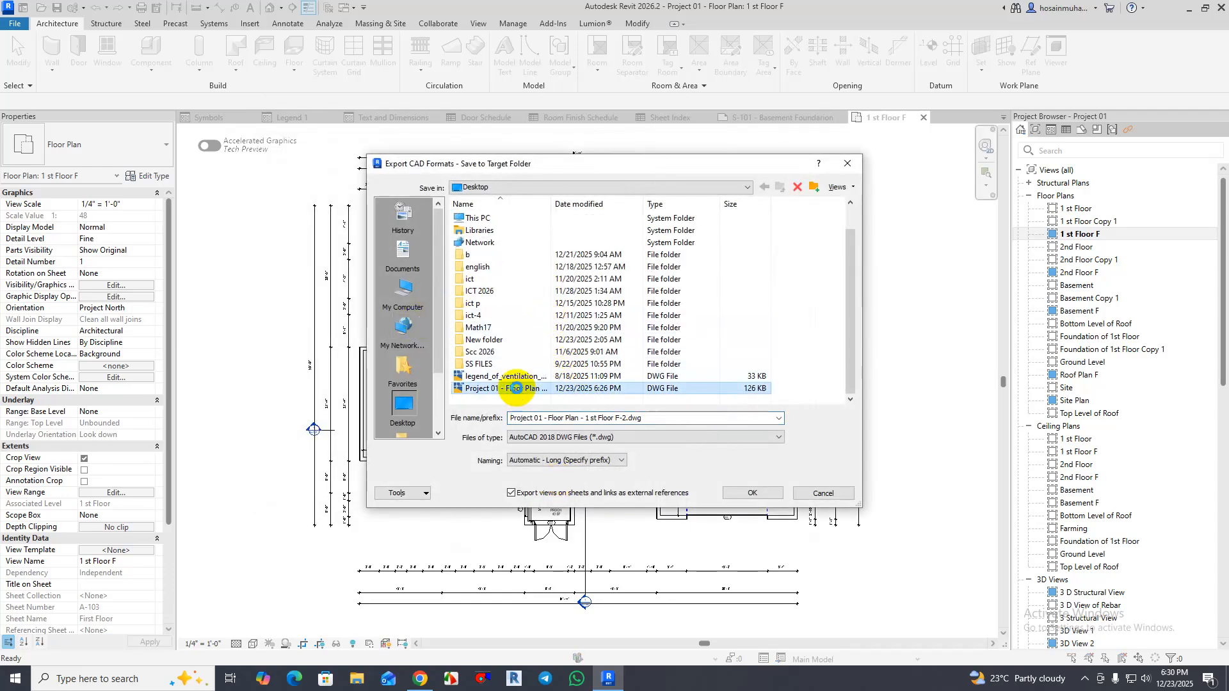
{"action": "right_click", "coordinate": [516, 389]}
{"action": "left_click", "coordinate": [490, 337]}
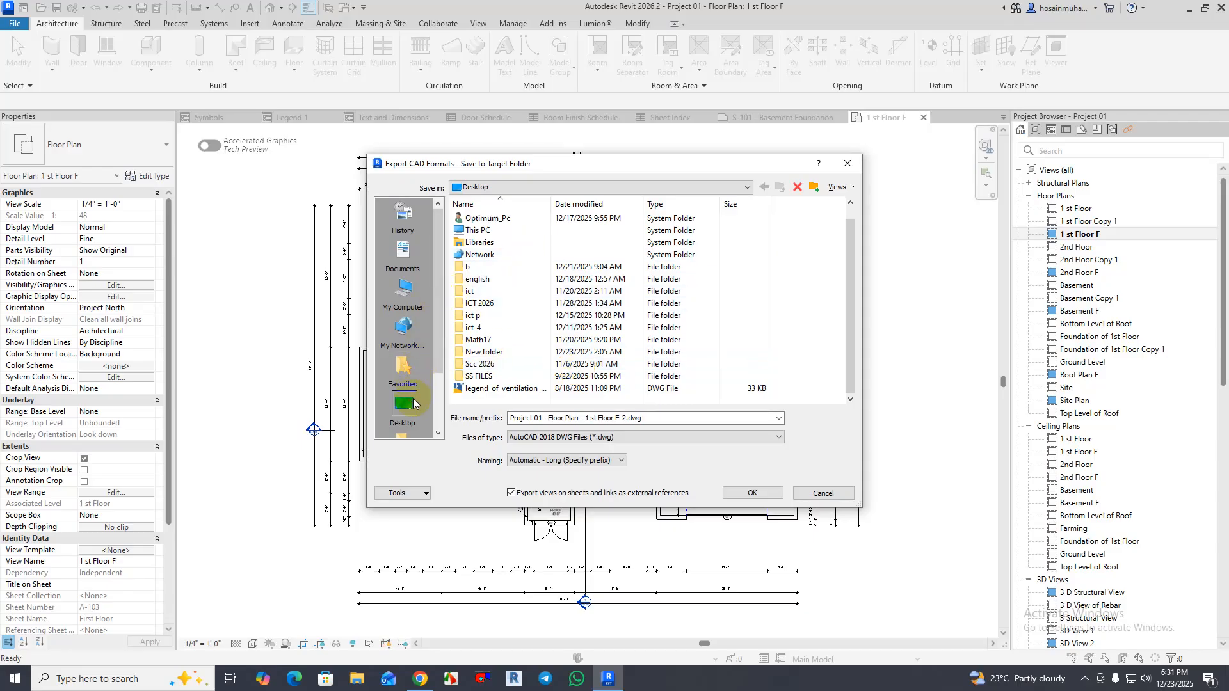
{"action": "left_click", "coordinate": [751, 494]}
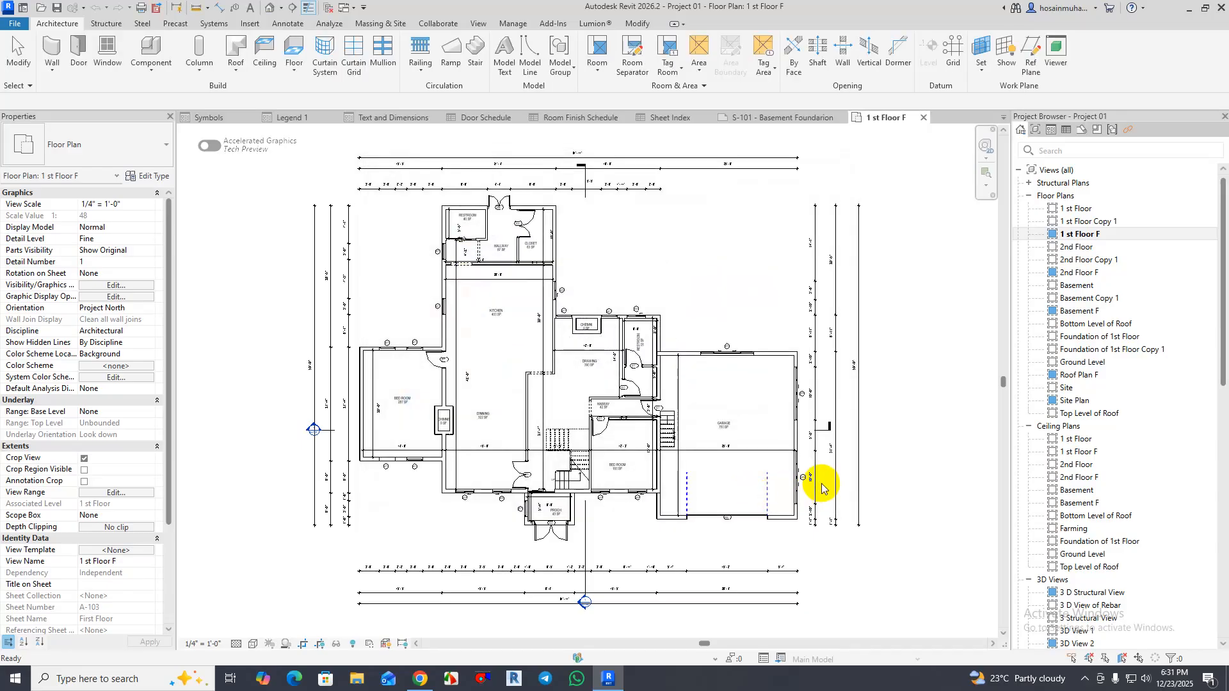
- Switch to the Desktop and open the exported Project 01 floor plan DWG in AutoCAD
{"action": "left_click", "coordinate": [1189, 8]}
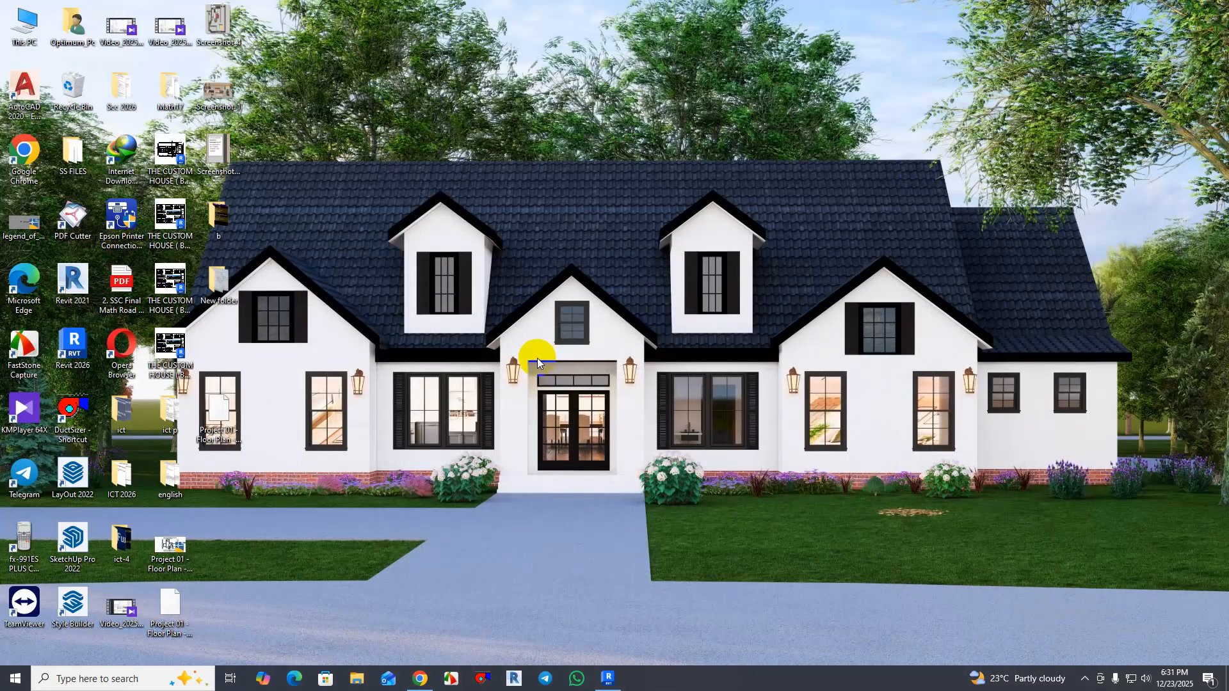
{"action": "double_click", "coordinate": [176, 548]}
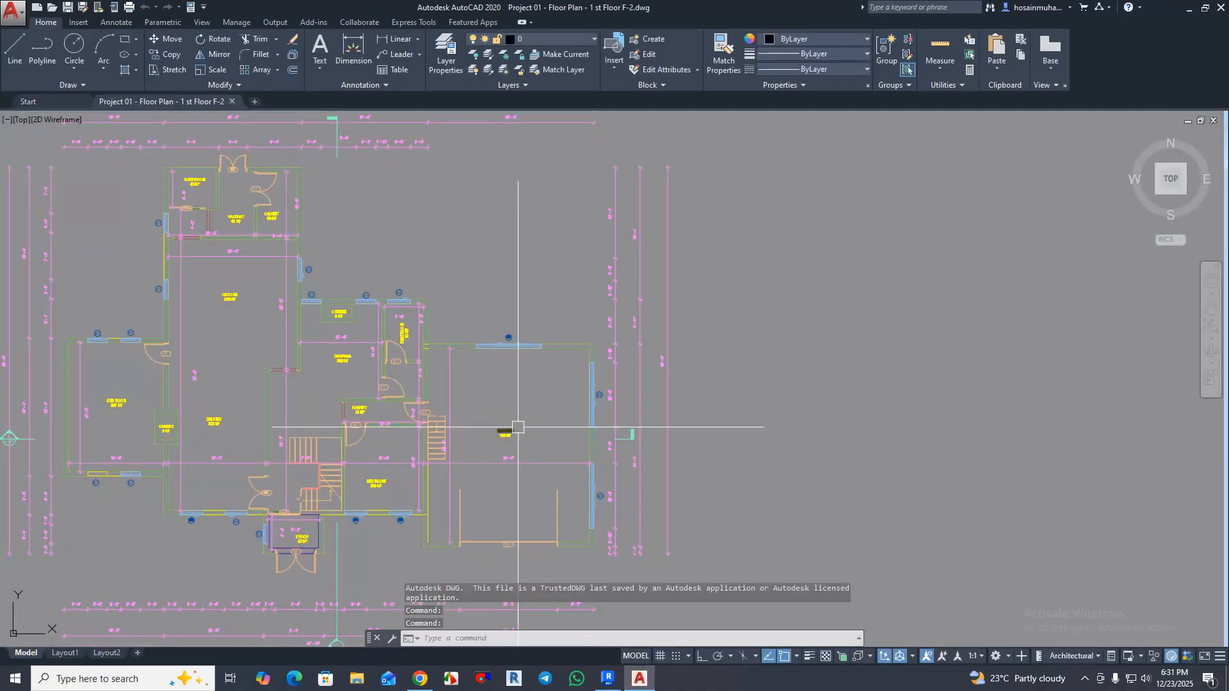
{"action": "key", "text": "Escape"}
{"action": "key", "text": "Escape"}
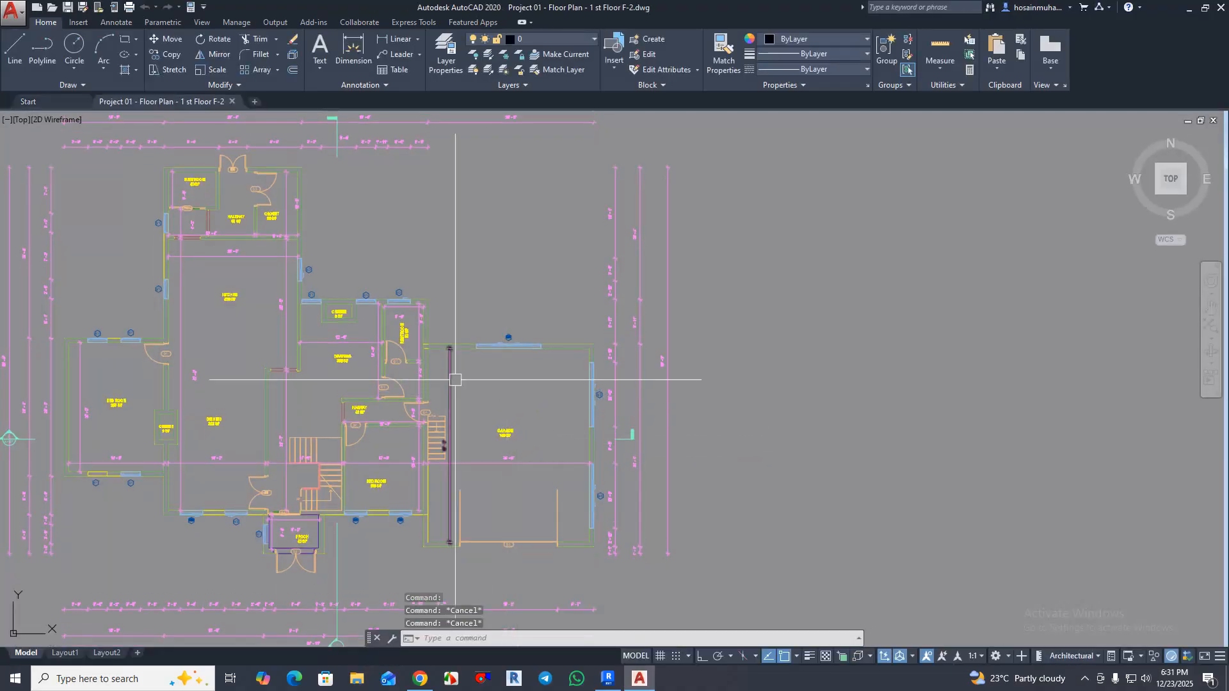
- Examine the exported plan's walls, windows, doors, room labels and dimensions around the bedrooms, kitchen, dining area and hallway
{"action": "scroll", "coordinate": [186, 346], "scroll_direction": "up", "scroll_amount": 5}
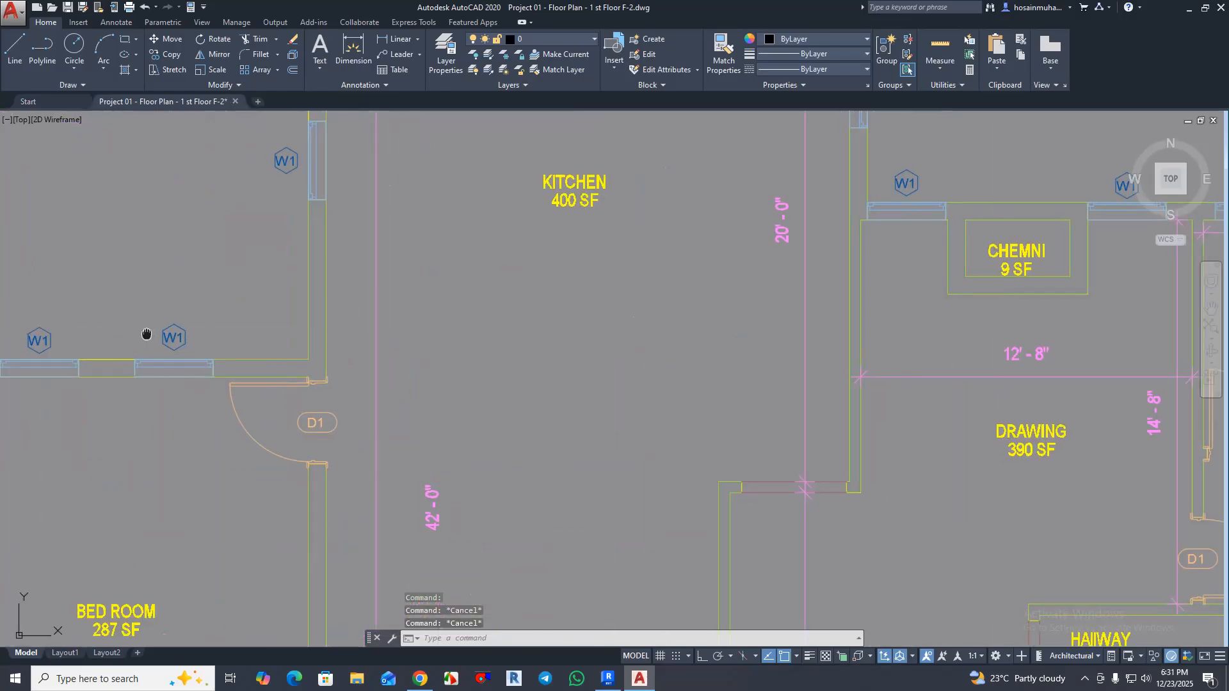
{"action": "scroll", "coordinate": [454, 368], "scroll_direction": "down", "scroll_amount": 5}
{"action": "scroll", "coordinate": [323, 403], "scroll_direction": "up", "scroll_amount": 7}
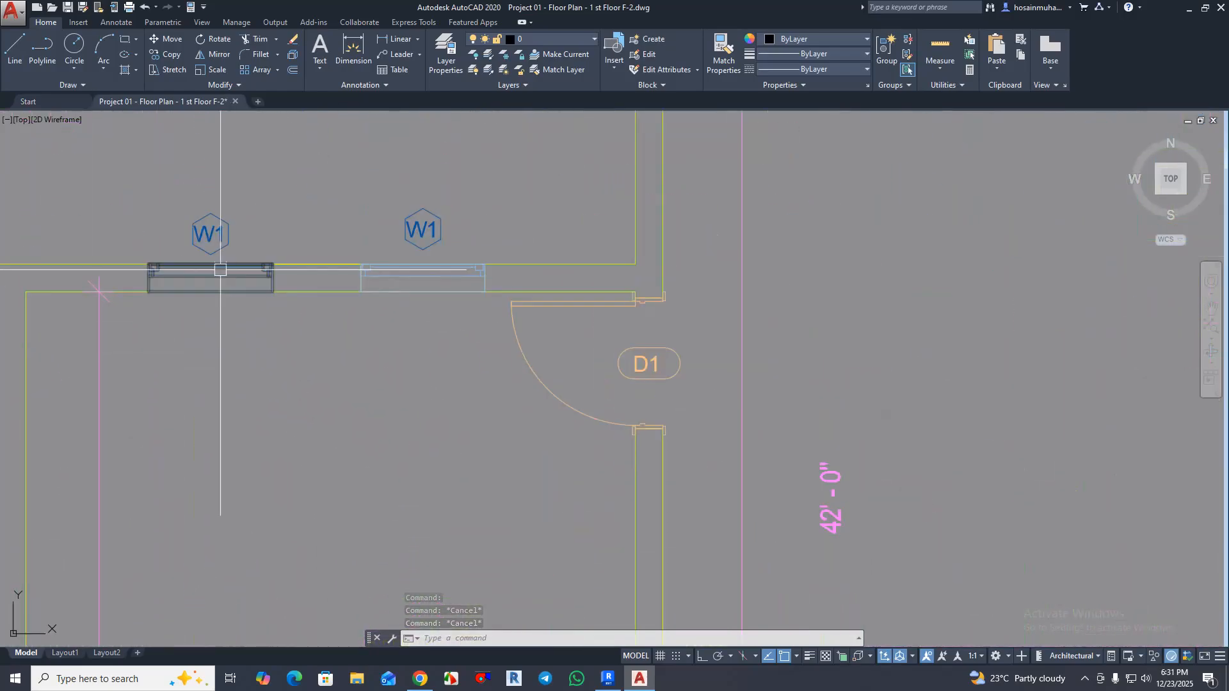
{"action": "scroll", "coordinate": [345, 330], "scroll_direction": "down", "scroll_amount": 5}
{"action": "scroll", "coordinate": [324, 335], "scroll_direction": "up", "scroll_amount": 5}
{"action": "scroll", "coordinate": [352, 340], "scroll_direction": "down", "scroll_amount": 5}
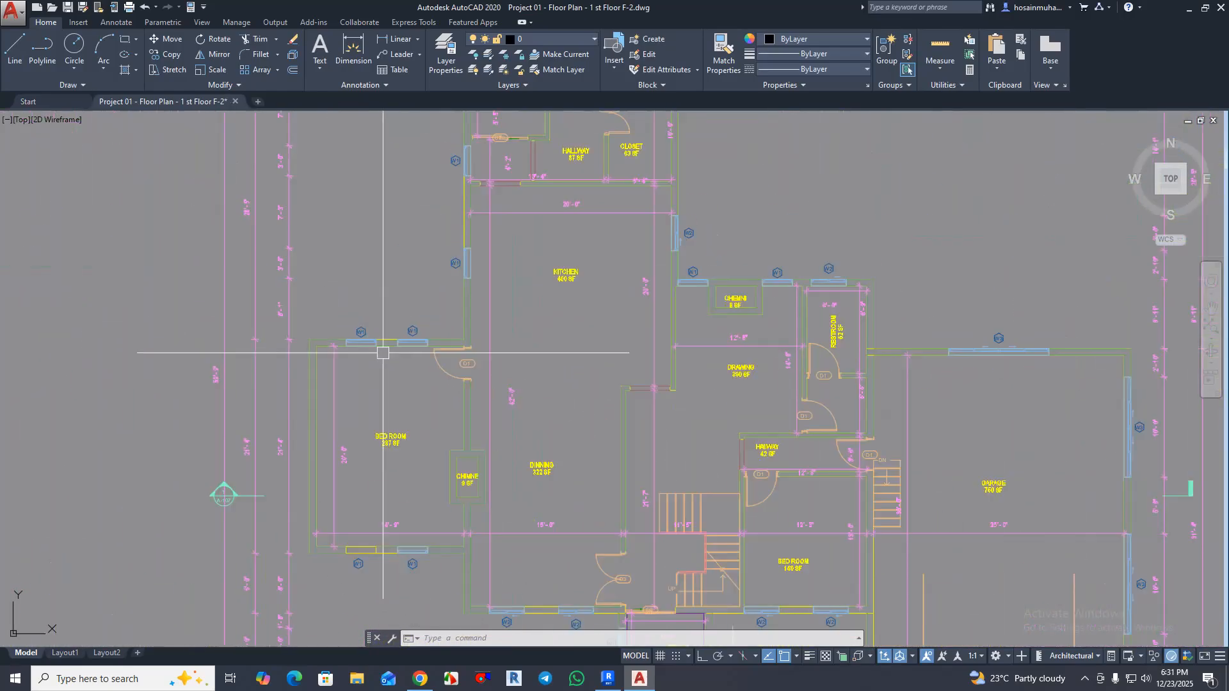
{"action": "scroll", "coordinate": [557, 283], "scroll_direction": "up", "scroll_amount": 5}
{"action": "scroll", "coordinate": [600, 441], "scroll_direction": "down", "scroll_amount": 5}
{"action": "scroll", "coordinate": [601, 442], "scroll_direction": "up", "scroll_amount": 6}
{"action": "middle_click_drag", "start_coordinate": [472, 412], "coordinate": [617, 266]}
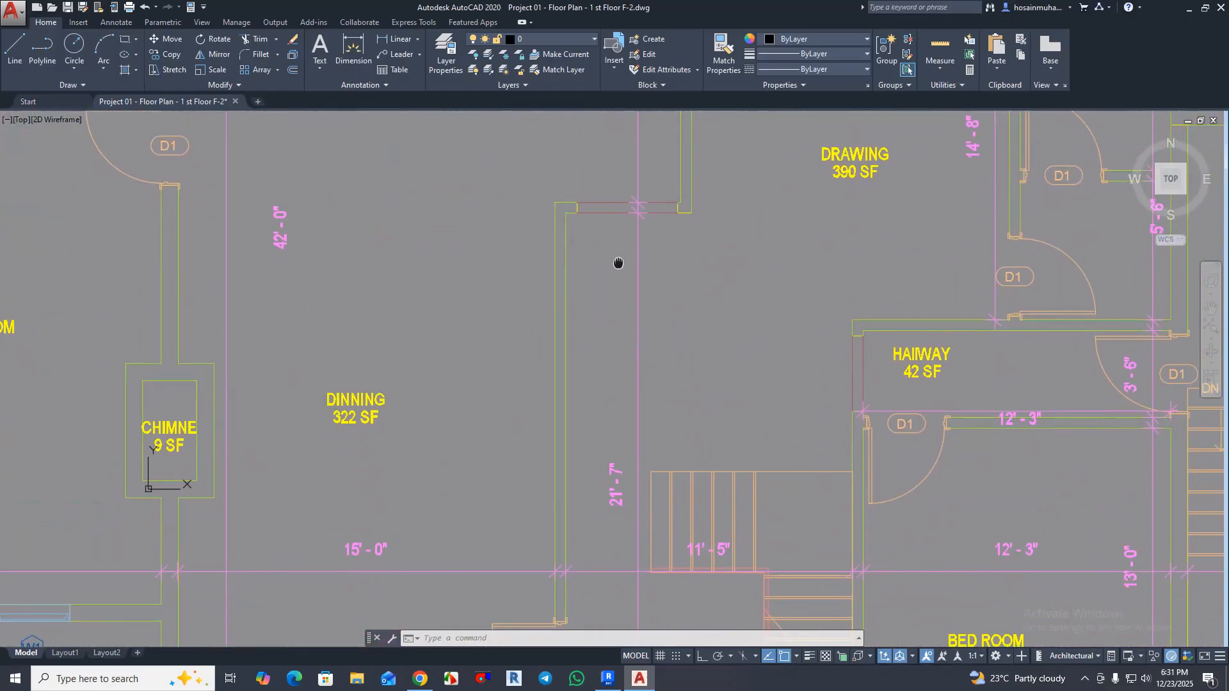
{"action": "scroll", "coordinate": [556, 257], "scroll_direction": "up", "scroll_amount": 3}
{"action": "scroll", "coordinate": [520, 262], "scroll_direction": "down", "scroll_amount": 5}
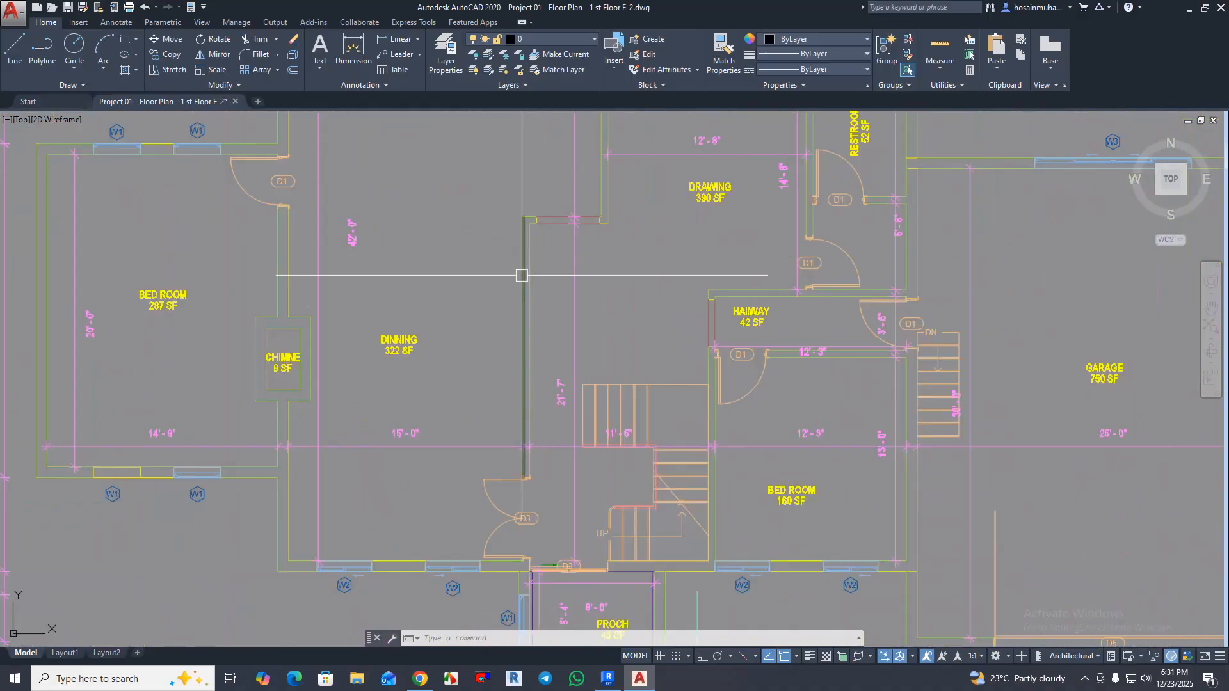
{"action": "scroll", "coordinate": [532, 284], "scroll_direction": "up", "scroll_amount": 5}
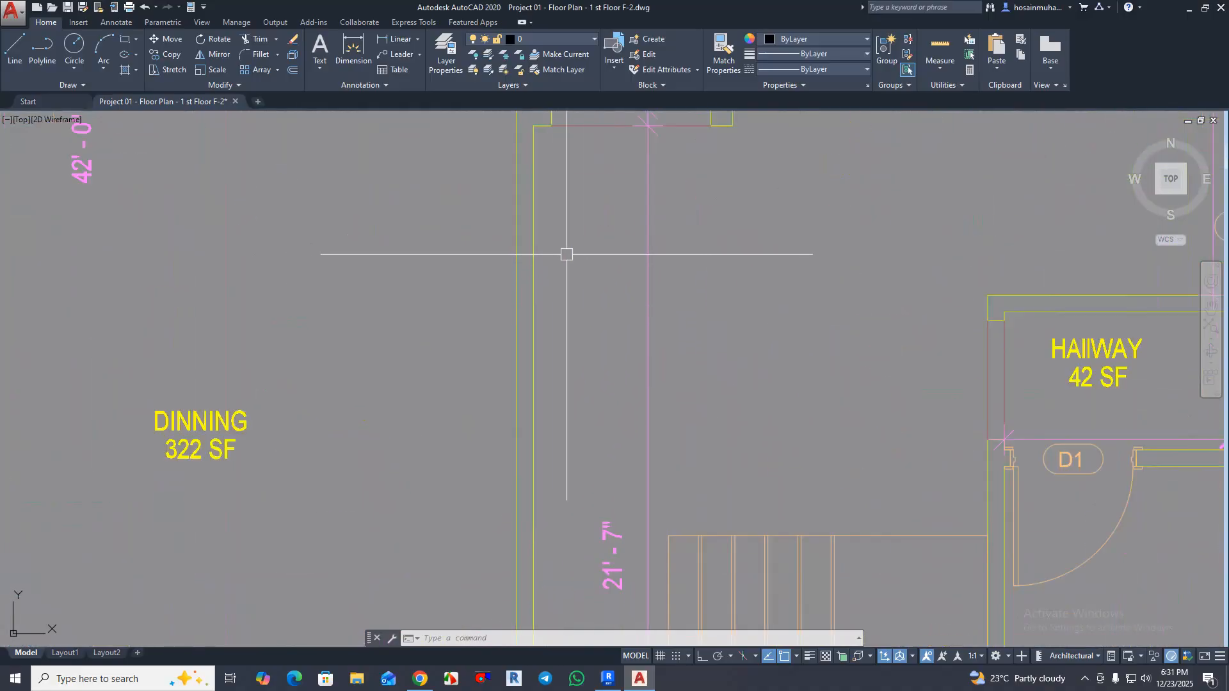
{"action": "scroll", "coordinate": [492, 278], "scroll_direction": "down", "scroll_amount": 5}
{"action": "scroll", "coordinate": [492, 278], "scroll_direction": "up", "scroll_amount": 5}
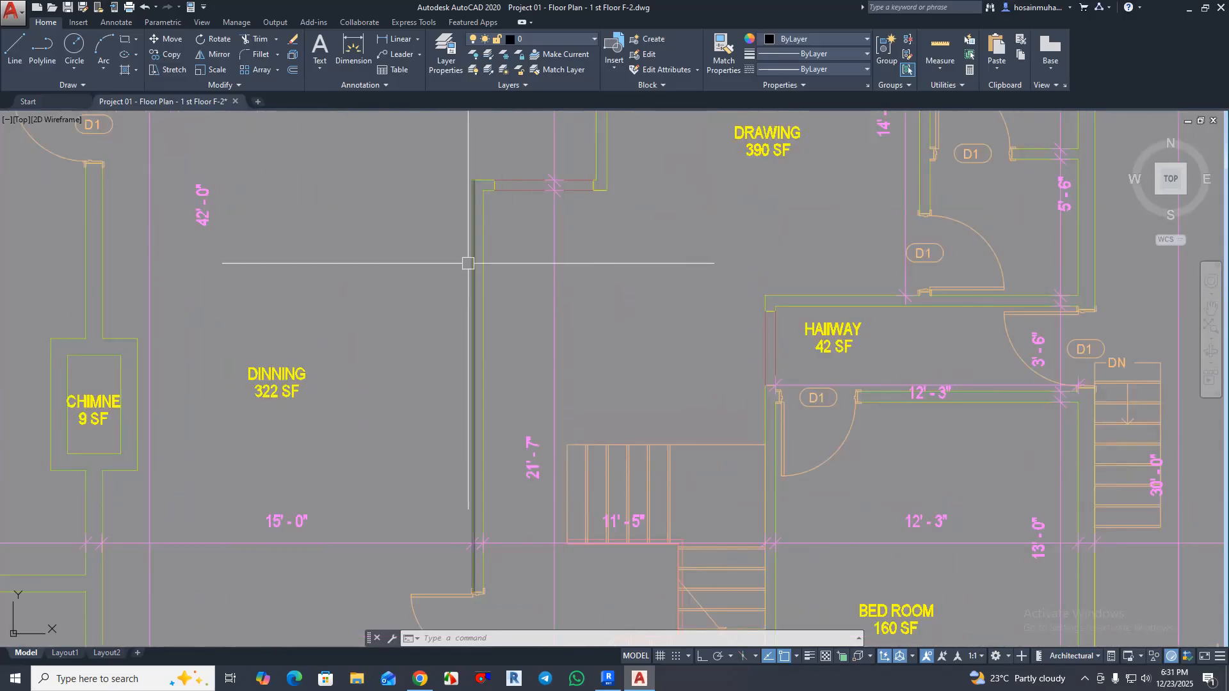
- Look over the floor plan around the kitchen and open the layer properties manager to review the exported layers
{"action": "scroll", "coordinate": [506, 268], "scroll_direction": "up", "scroll_amount": 2}
{"action": "scroll", "coordinate": [548, 271], "scroll_direction": "down", "scroll_amount": 8}
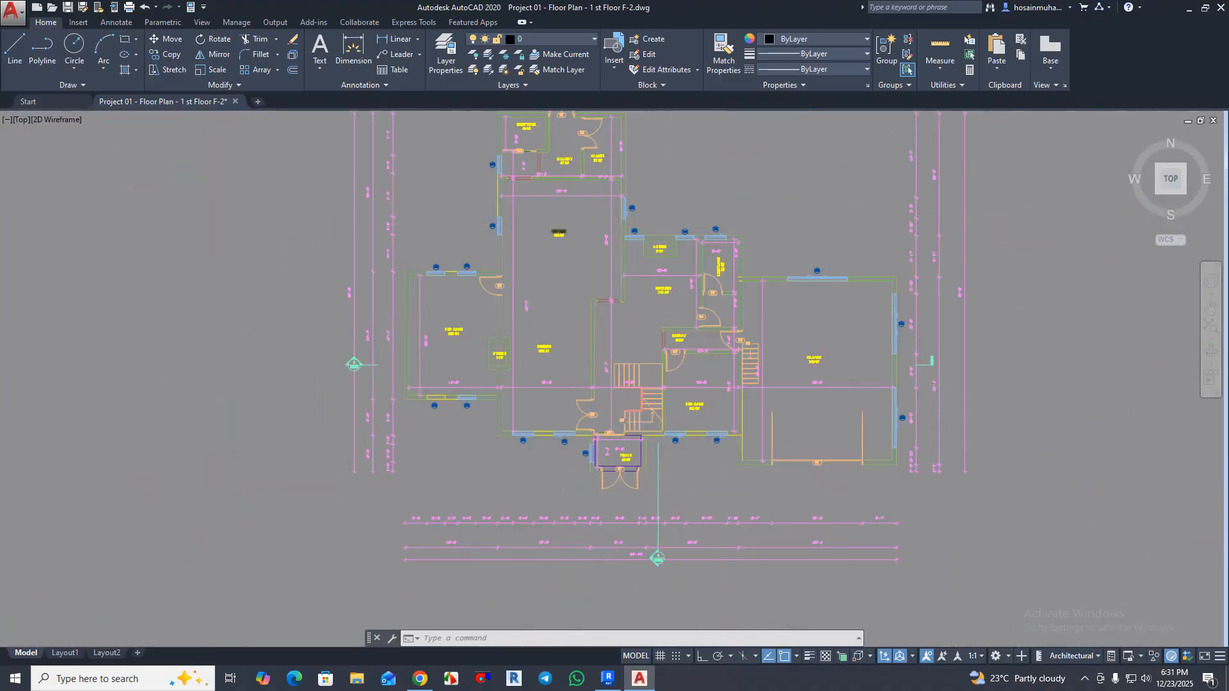
{"action": "scroll", "coordinate": [569, 225], "scroll_direction": "up", "scroll_amount": 6}
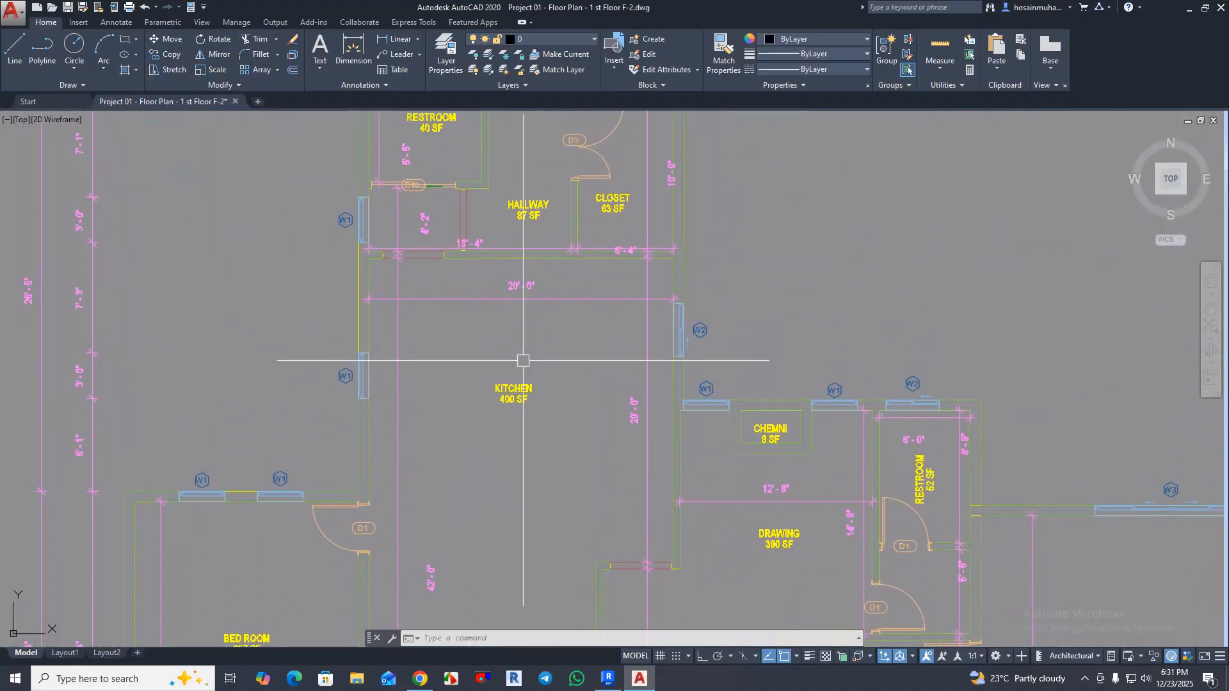
{"action": "left_click", "coordinate": [442, 58]}
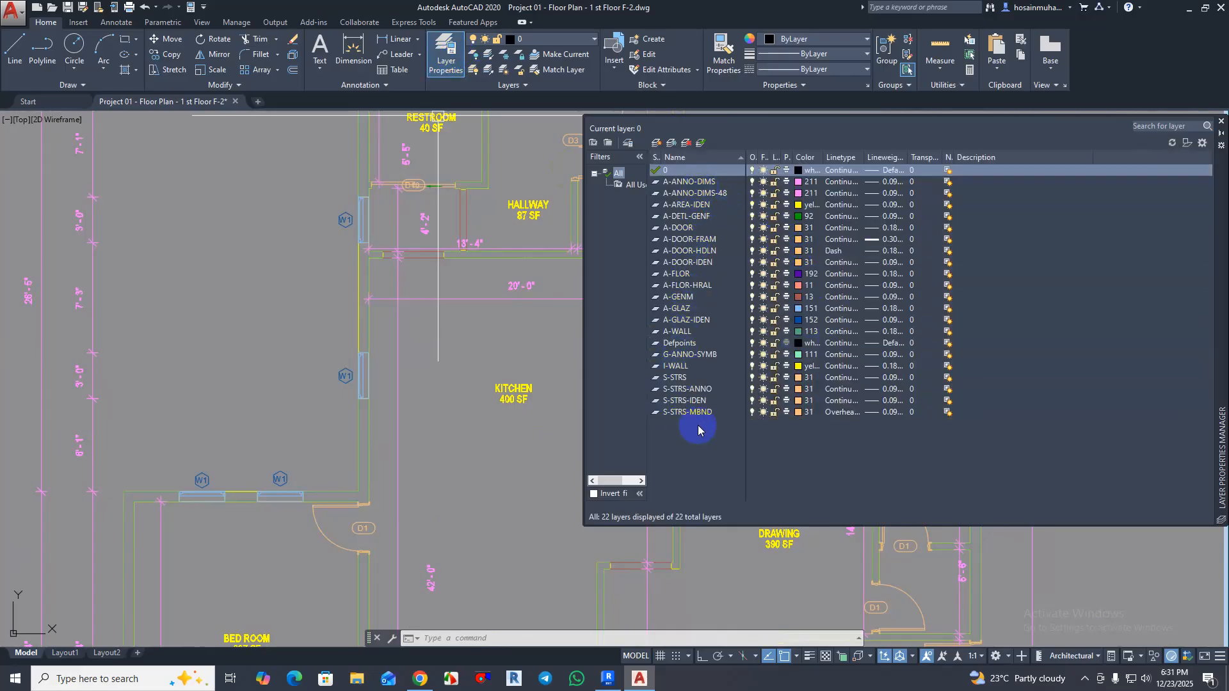
- Set the A-WALL layer's color to index color 250 and inspect the wall lines near the bedroom door up close
{"action": "left_click", "coordinate": [678, 332]}
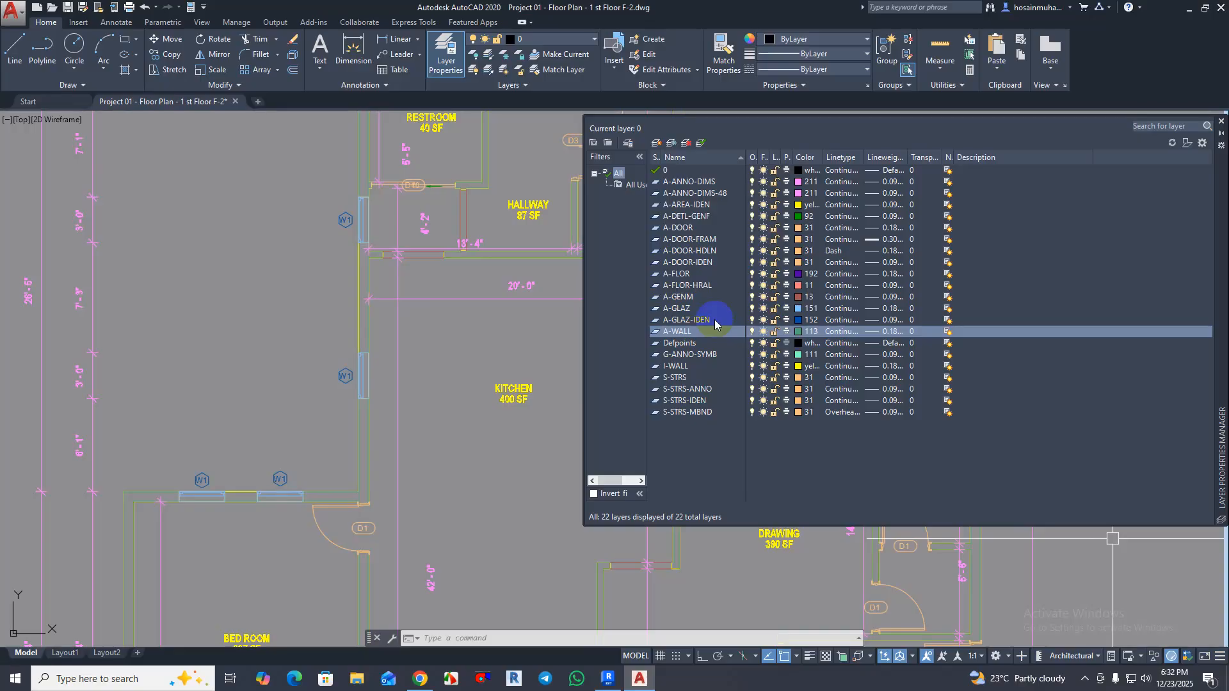
{"action": "left_click", "coordinate": [800, 332]}
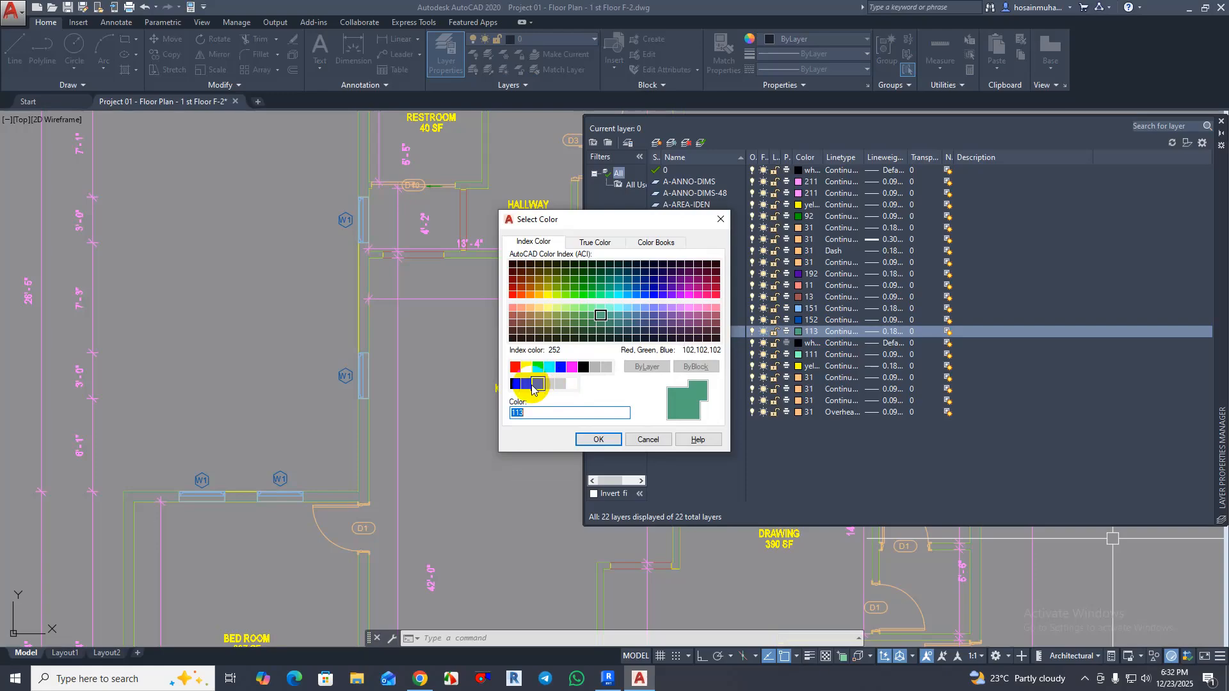
{"action": "left_click", "coordinate": [515, 383]}
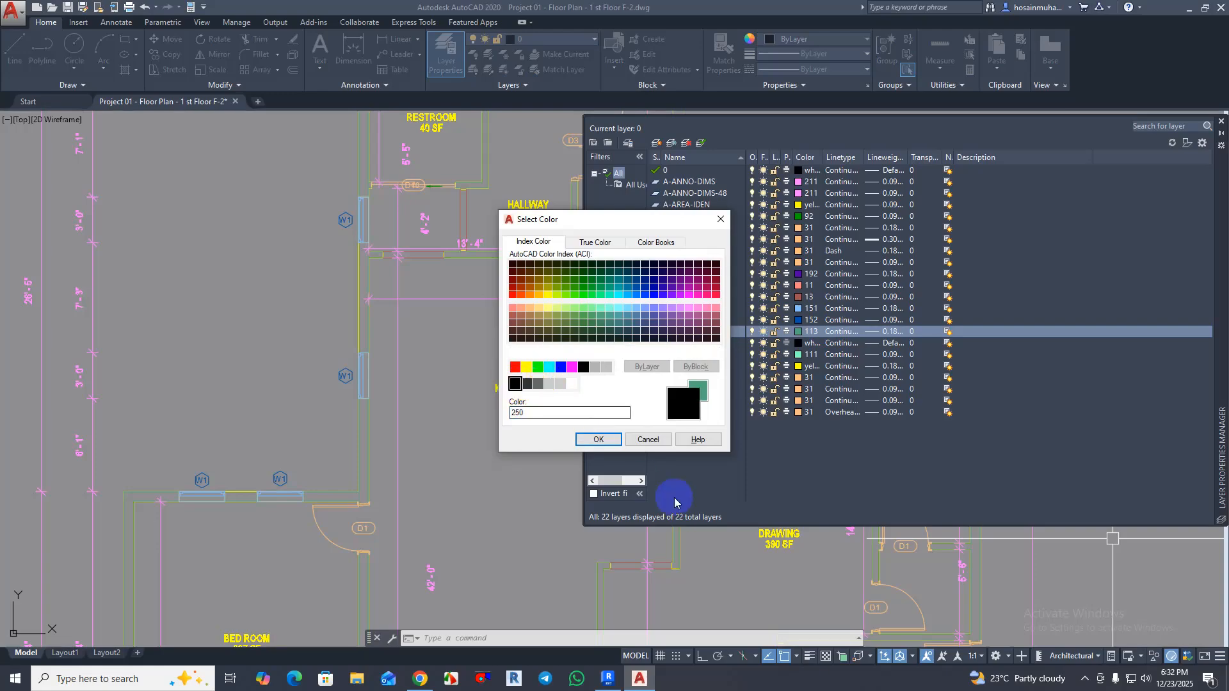
{"action": "left_click", "coordinate": [595, 439]}
{"action": "scroll", "coordinate": [363, 460], "scroll_direction": "up", "scroll_amount": 5}
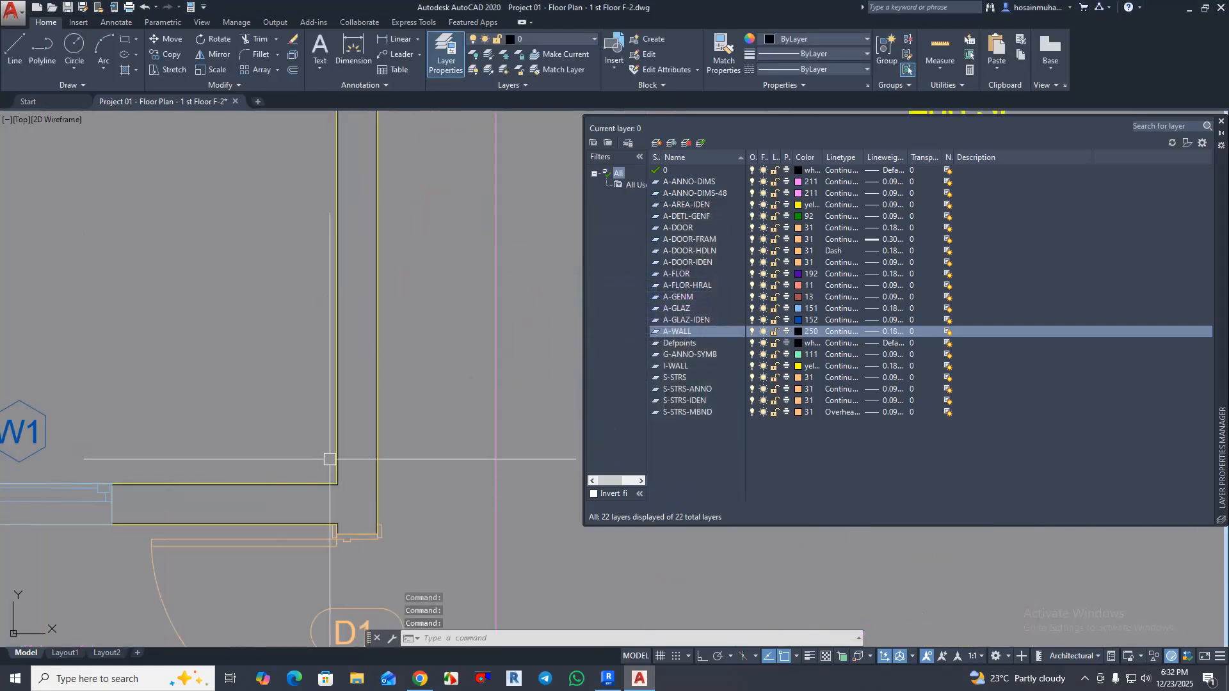
{"action": "scroll", "coordinate": [375, 420], "scroll_direction": "up", "scroll_amount": 5}
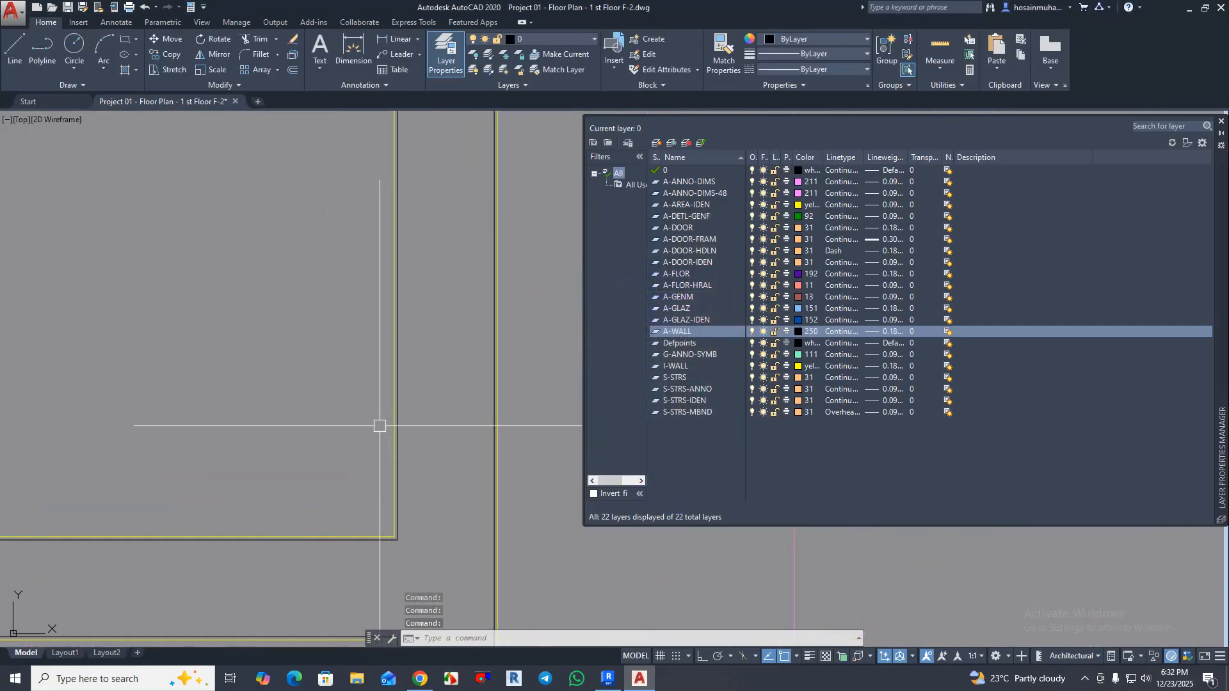